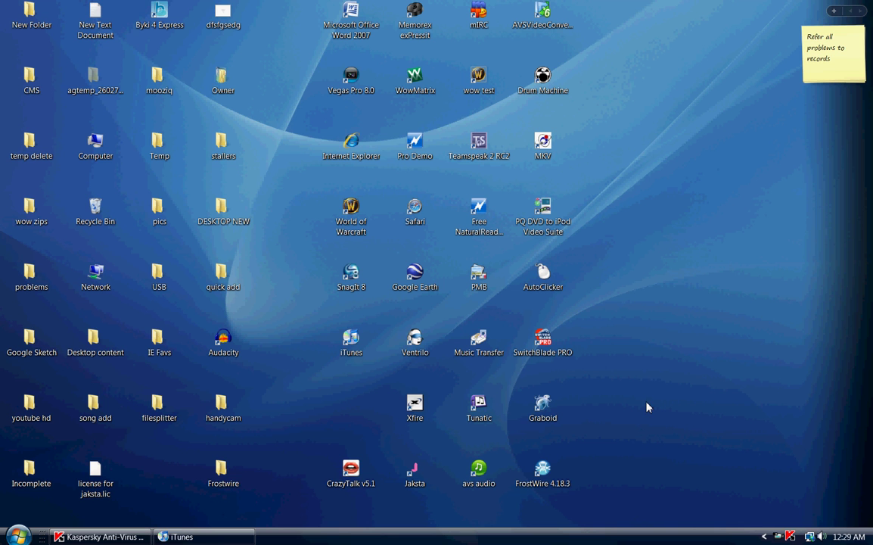
Launch Jaksta Streaming Media Recorder, dismiss its welcome message and decline to start monitoring immediately
click(428, 475)
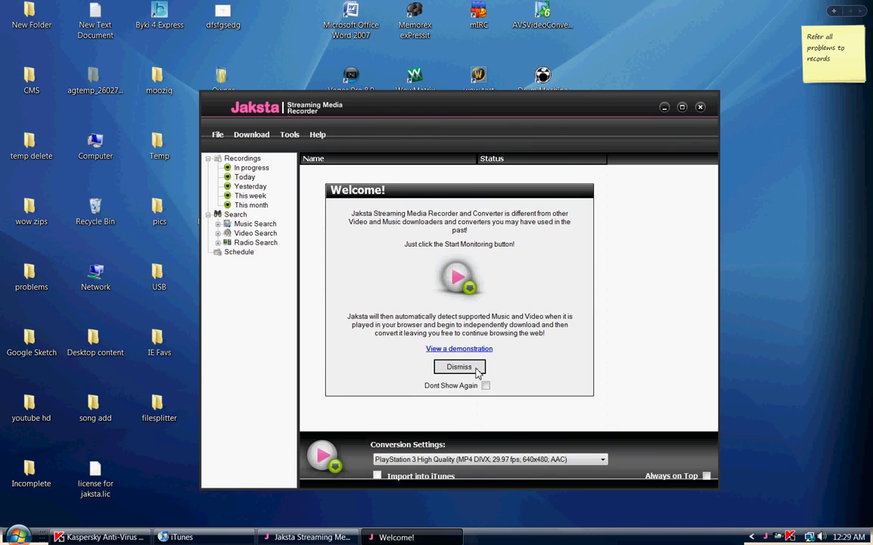
click(469, 368)
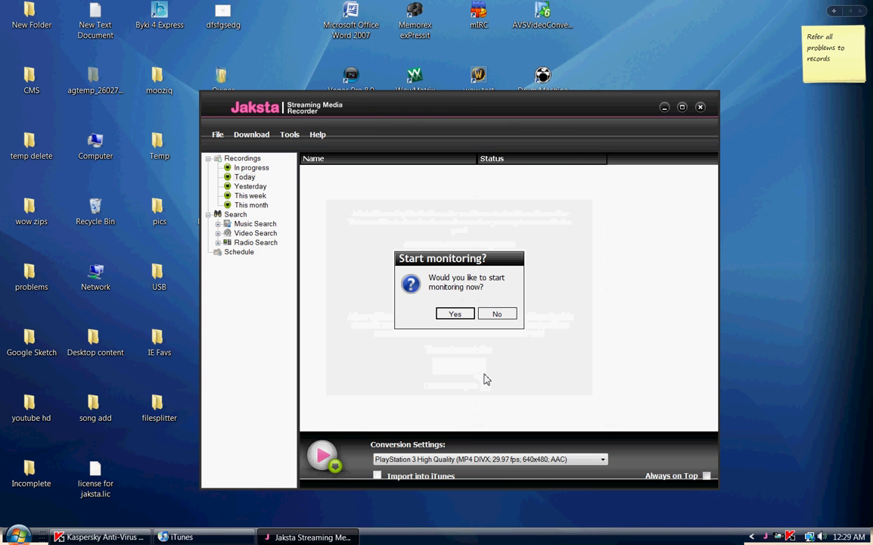
click(499, 315)
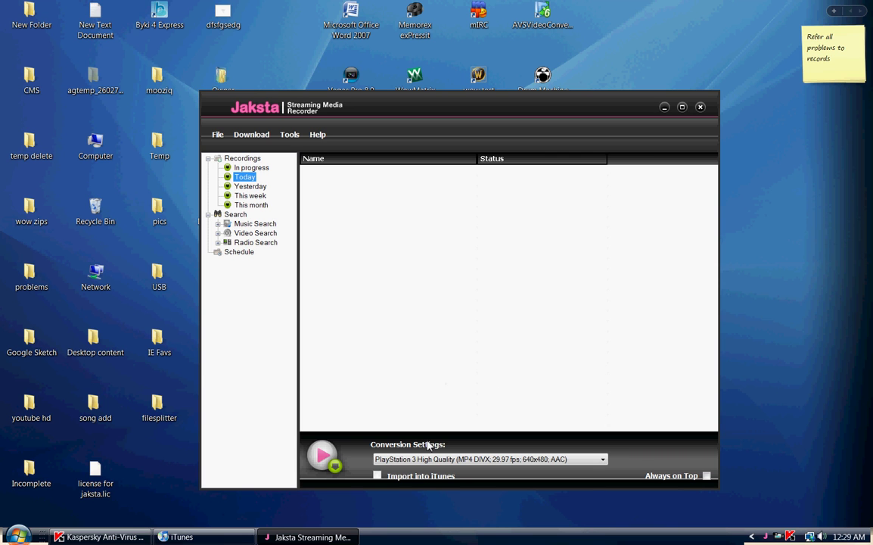
Set the recorder's conversion format to Mobile High Quality (MPEG4; 15 fps; 176x144; AAC)
click(424, 465)
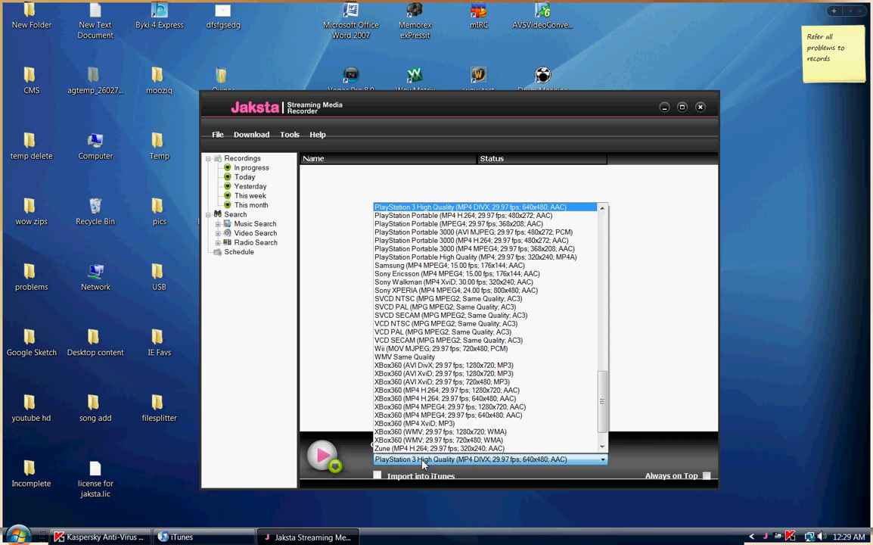
scroll(492, 379, up, 6)
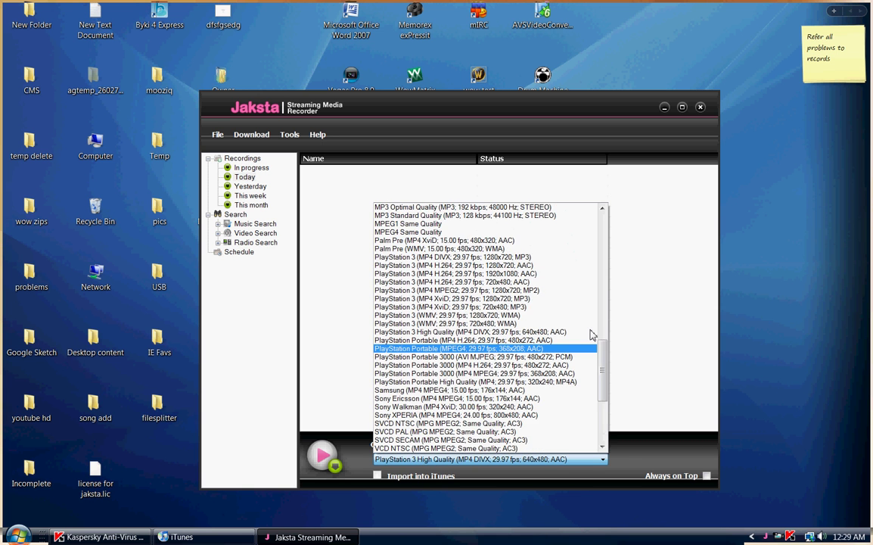
drag(603, 355, 627, 230)
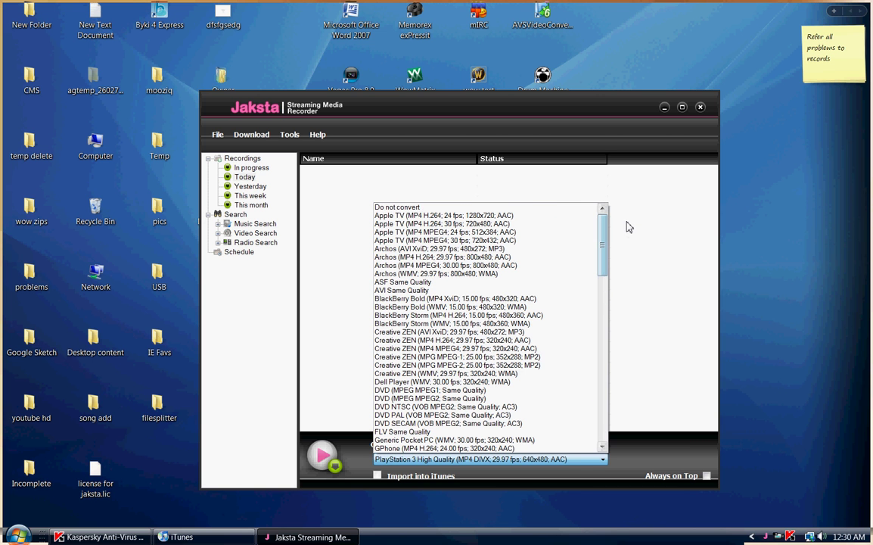
scroll(517, 287, down, 9)
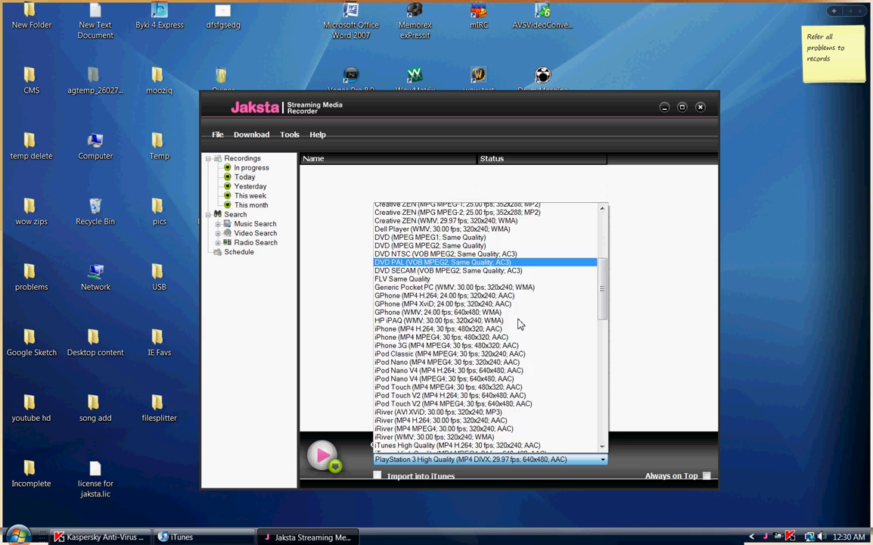
scroll(517, 323, down, 5)
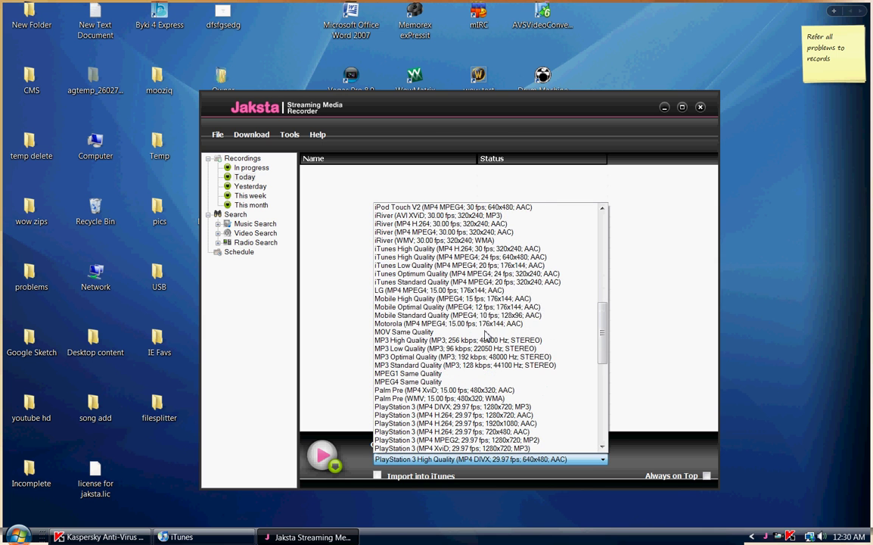
click(437, 300)
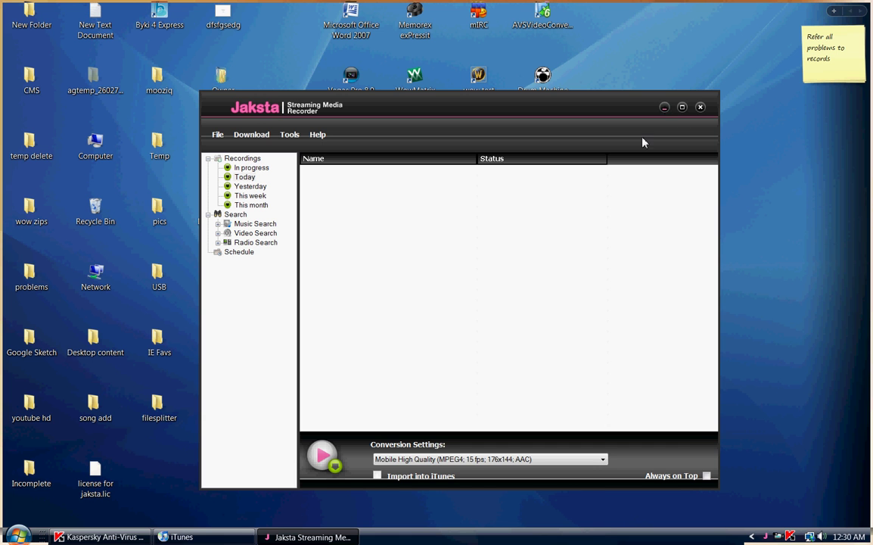
Minimize the recorder, switch to Internet Explorer, search Google for "imeem" and open the IMEEM site
click(664, 110)
click(16, 536)
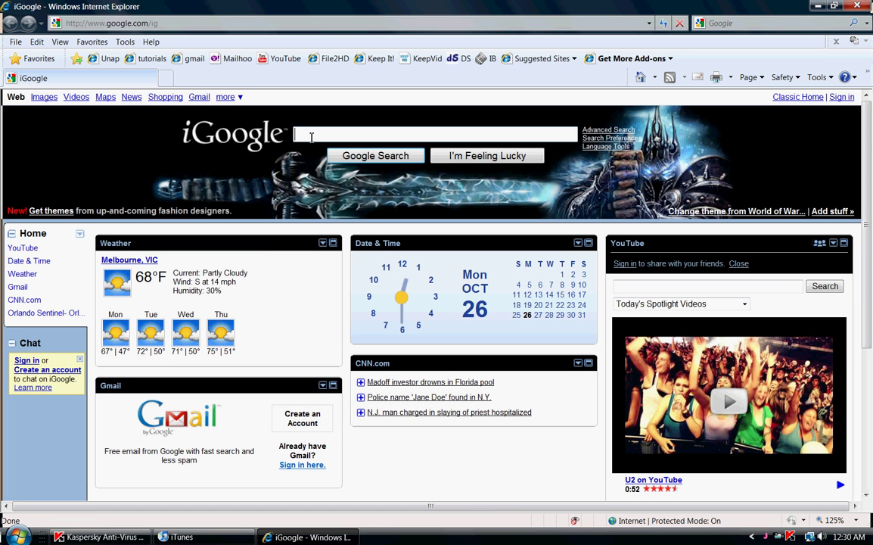
text(imeem)
key(Return)
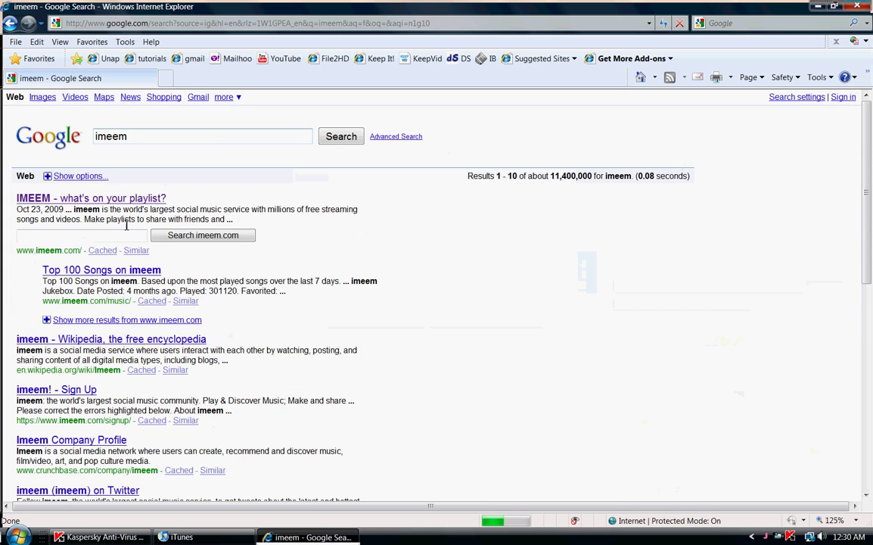
click(91, 198)
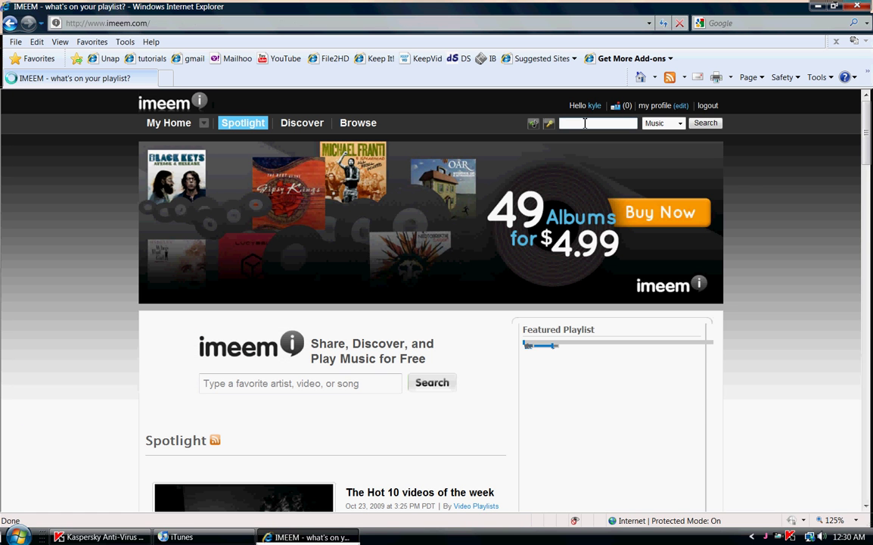
Search IMEEM's music for "hysteria"
click(585, 123)
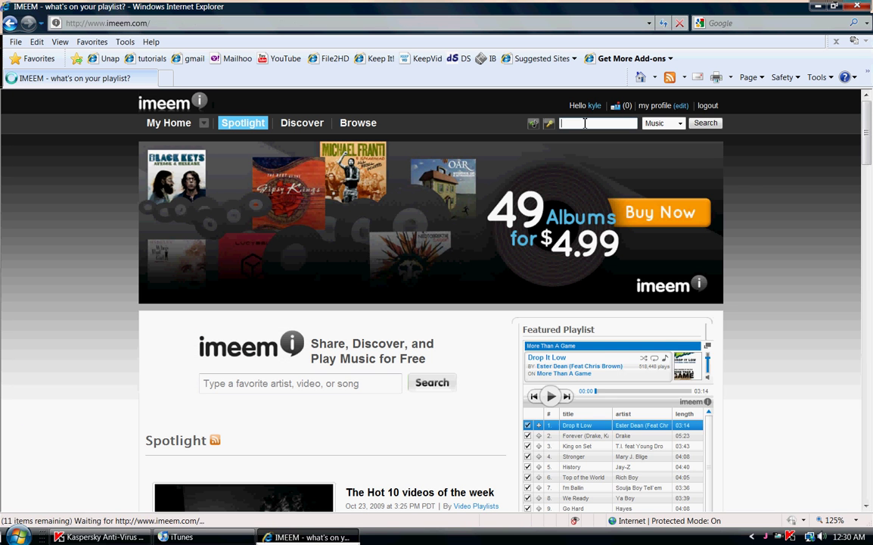
text(hysteri)
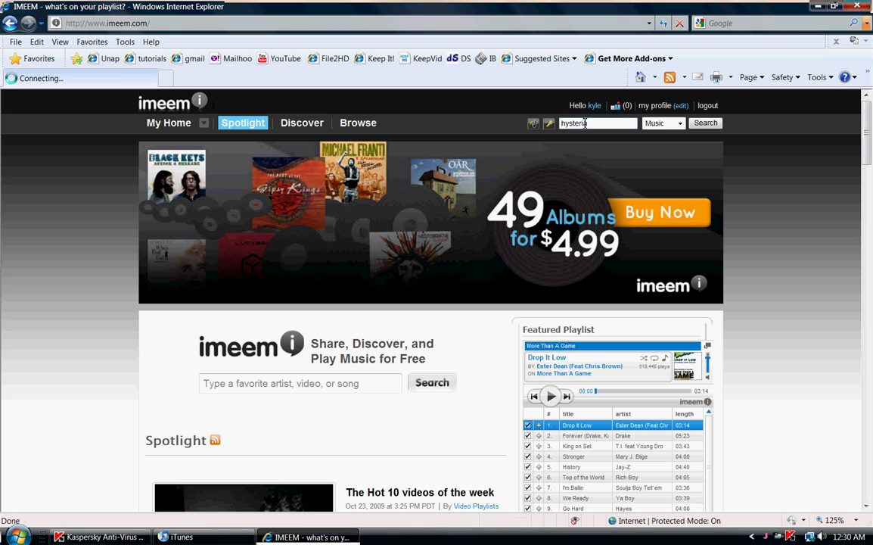
text(a)
key(Return)
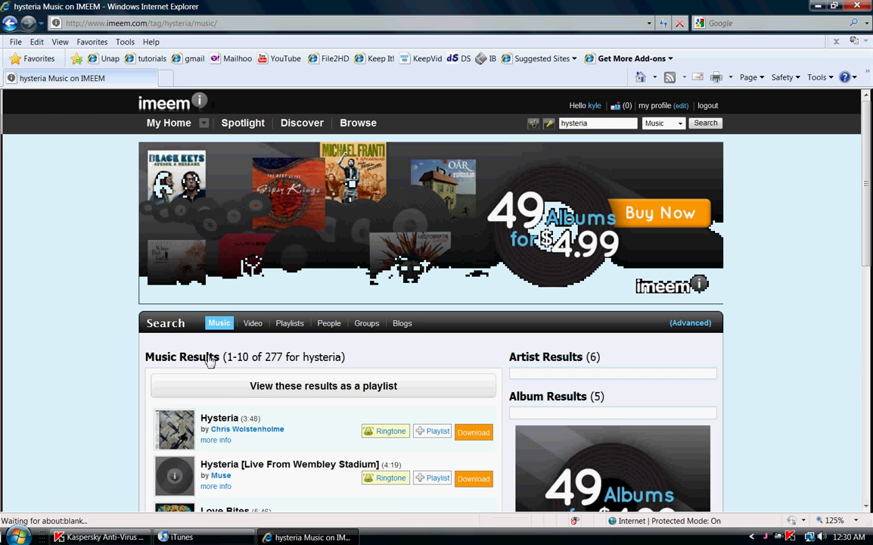
Open the 4:21 Muse track Hysteria from the music results and play it briefly before pausing
scroll(208, 360, down, 5)
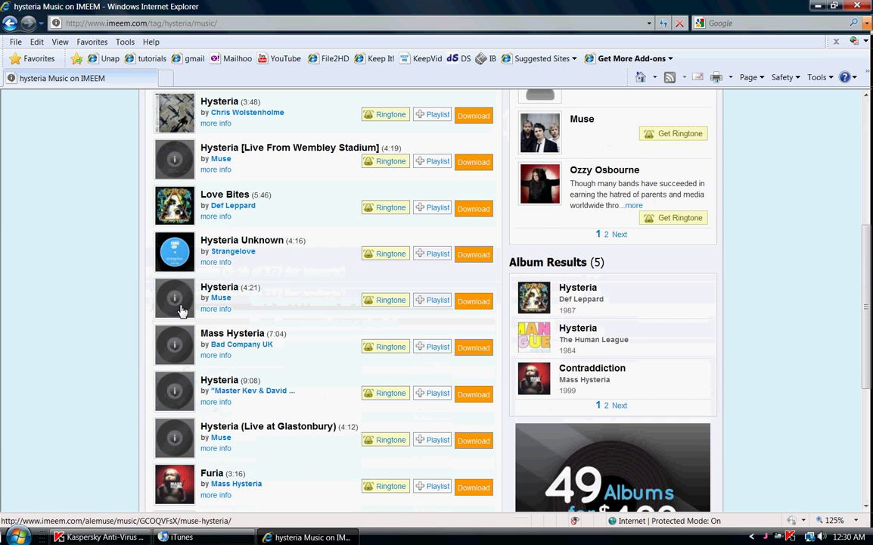
click(173, 296)
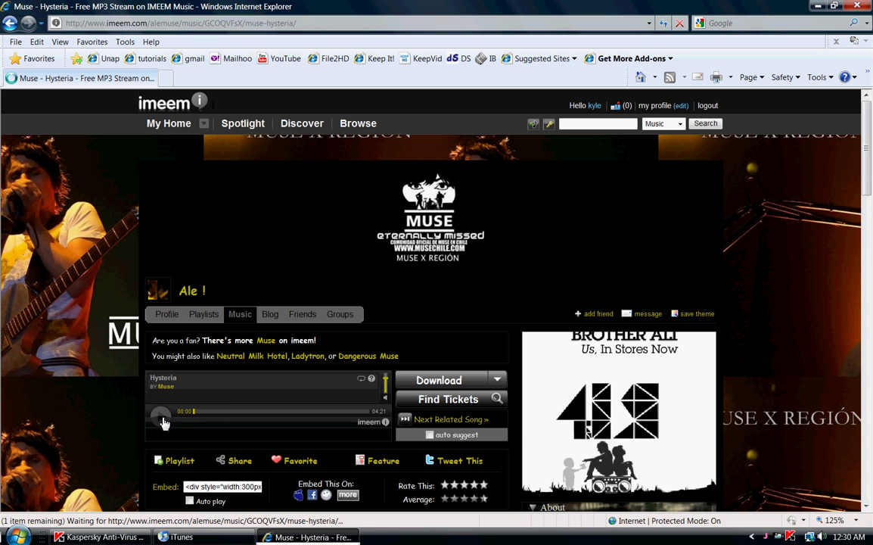
click(163, 418)
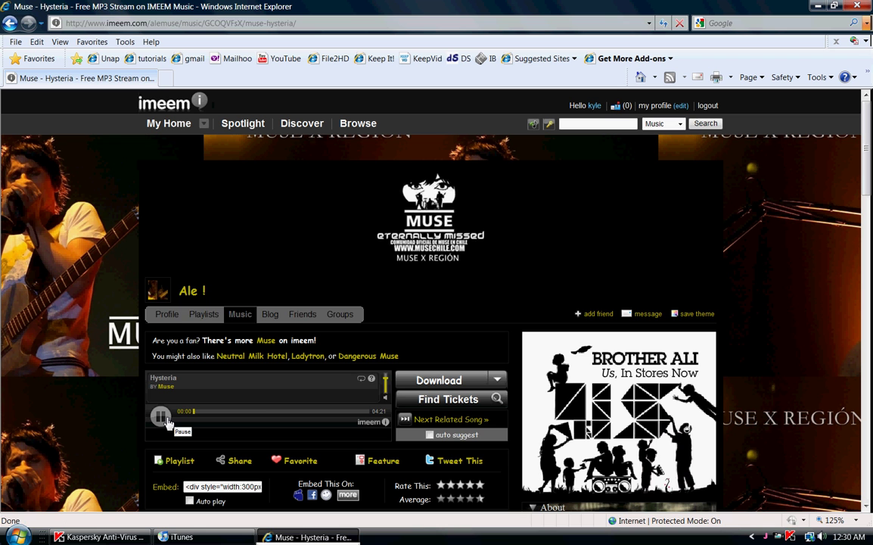
click(161, 417)
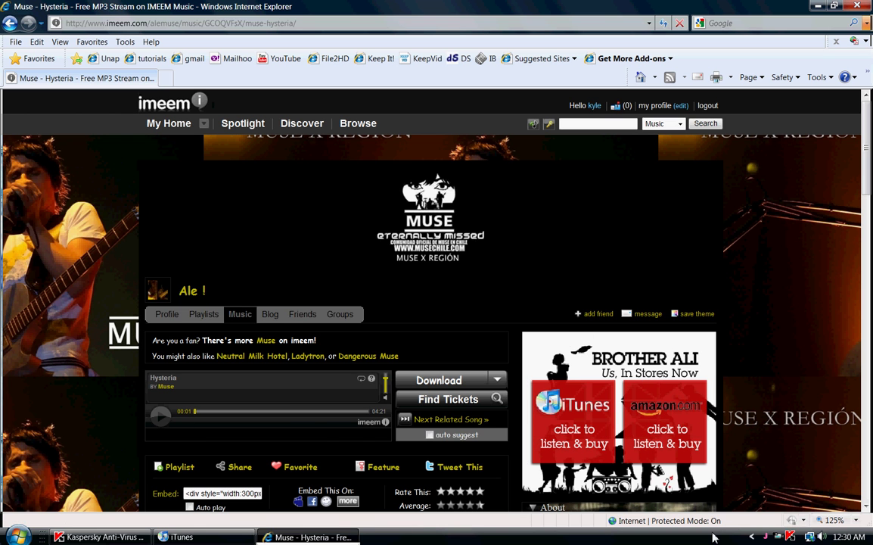
Switch back to Jaksta, set conversion to MP3 High Quality (MP3; 256 kbps; 48000 Hz; STEREO) and start monitoring
double_click(764, 537)
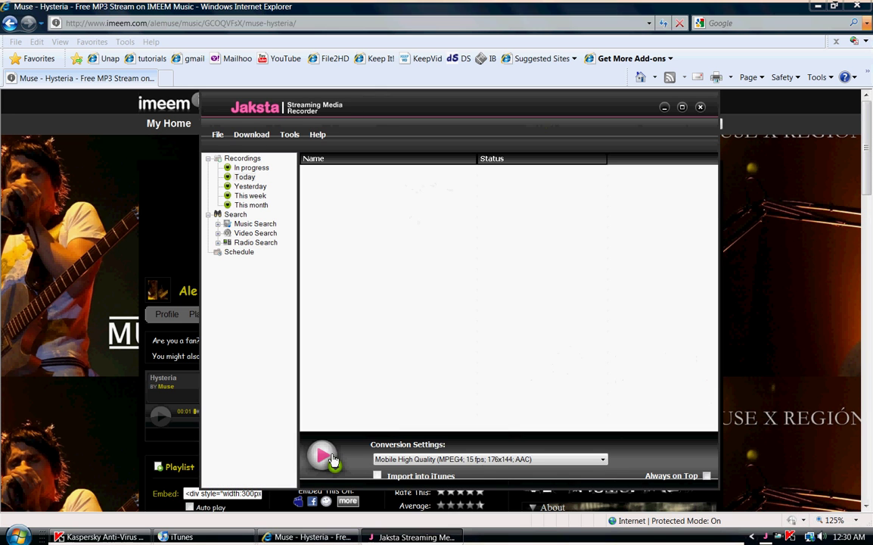
click(422, 460)
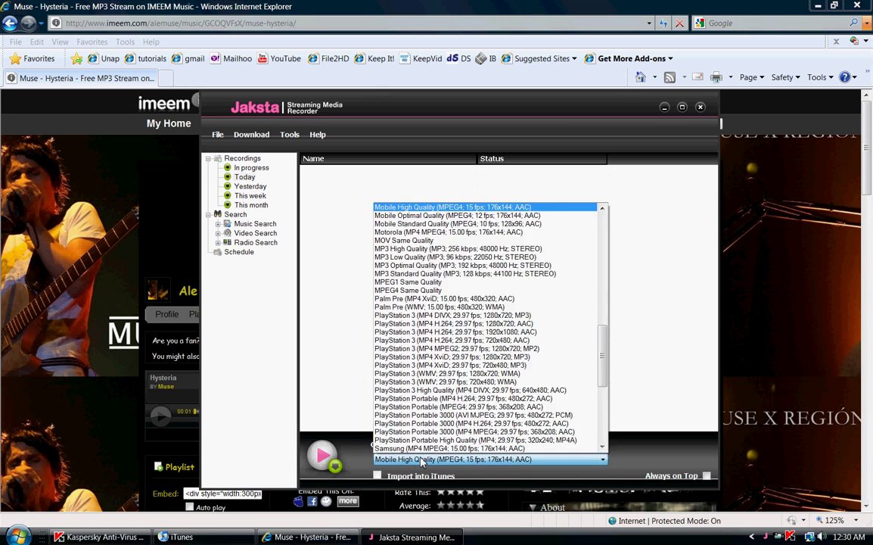
click(451, 250)
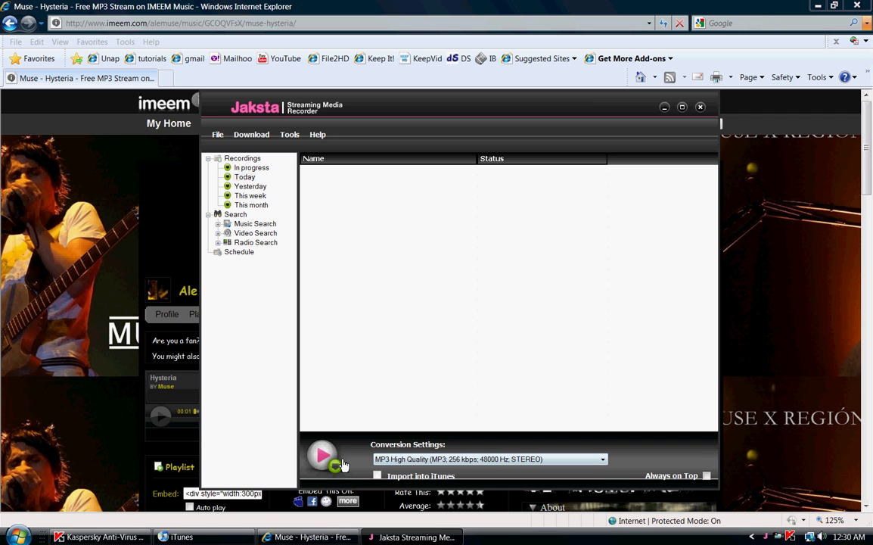
click(323, 452)
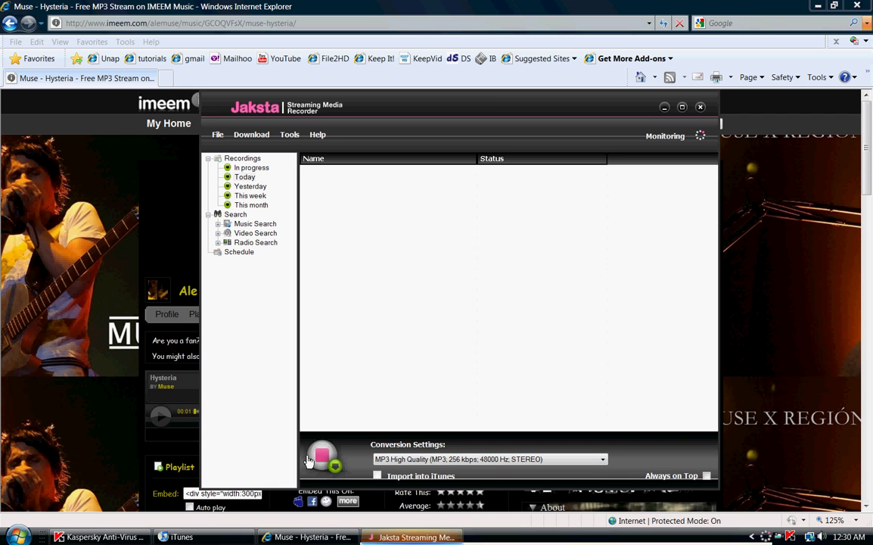
Reload the Hysteria song page to record its stream in Jaksta, acknowledging the secure stream notice and pausing playback
click(79, 297)
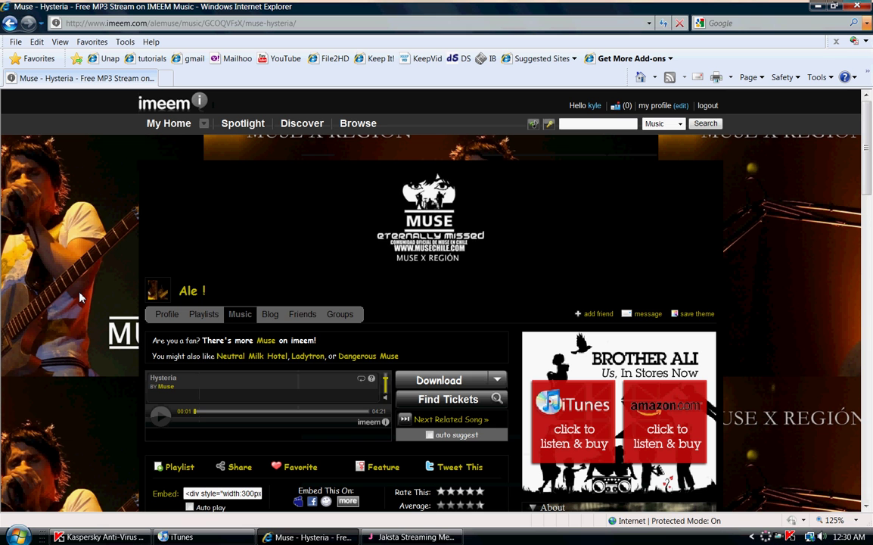
click(663, 26)
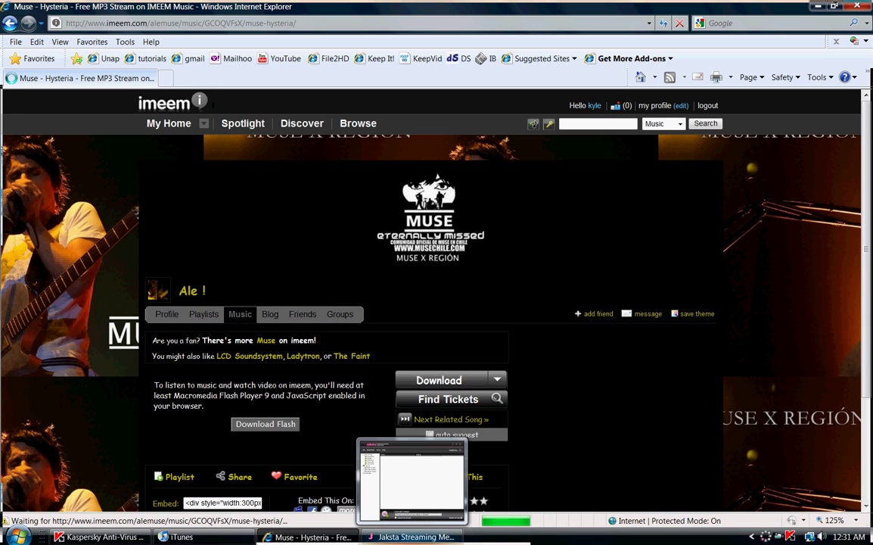
click(408, 537)
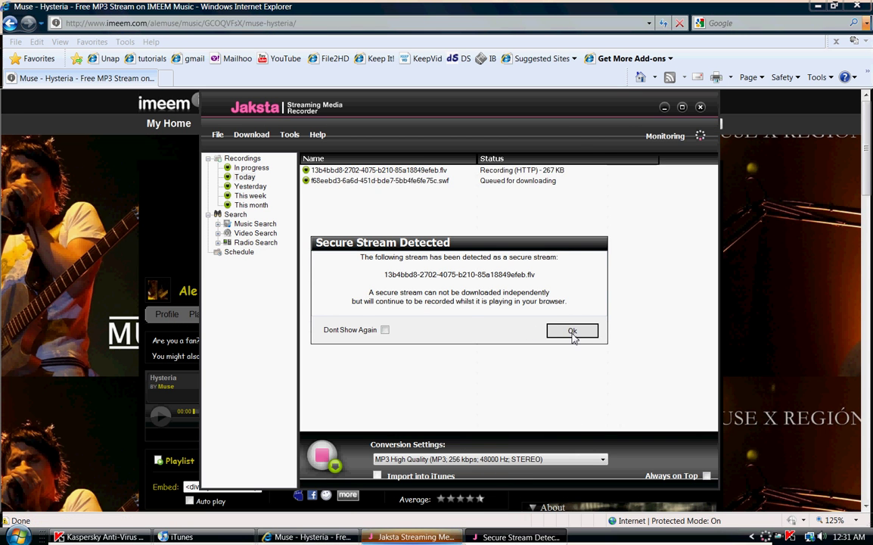
click(571, 333)
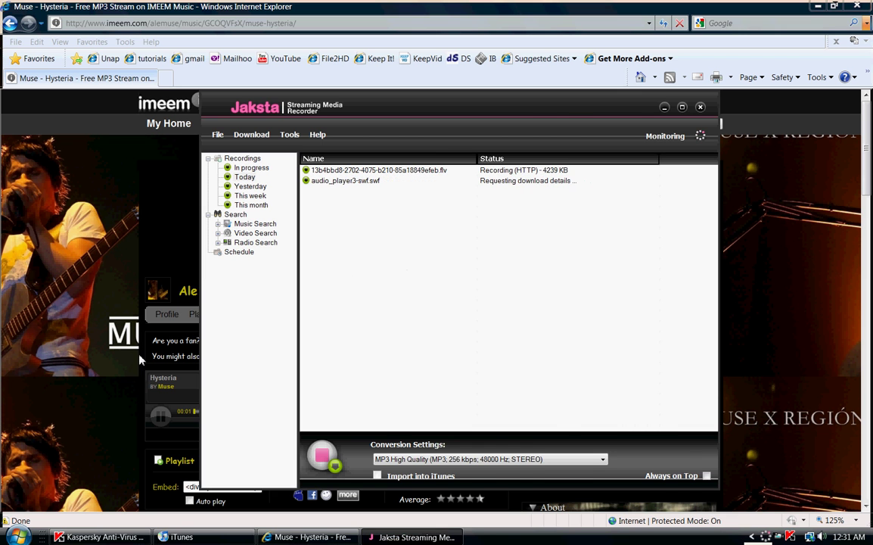
click(177, 424)
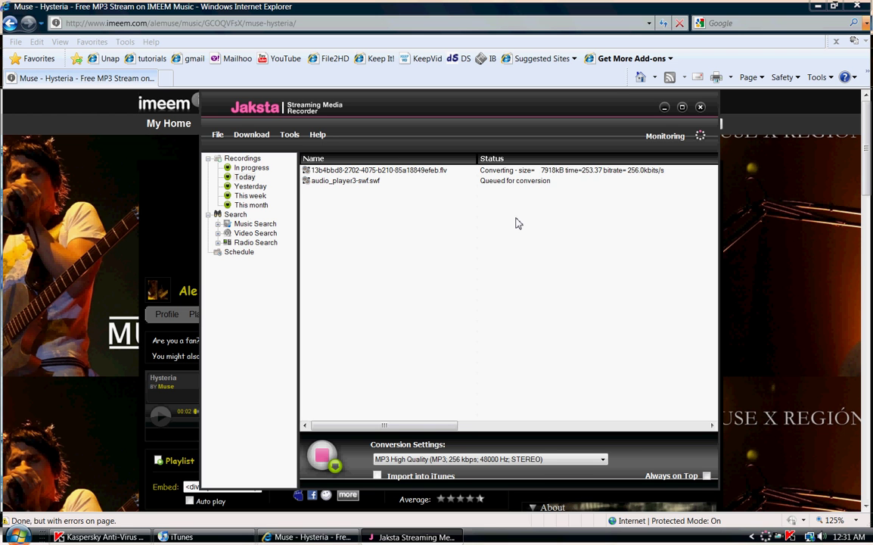
Open a file browser window and go to the My Streaming Media folder inside Shared Documents
click(10, 307)
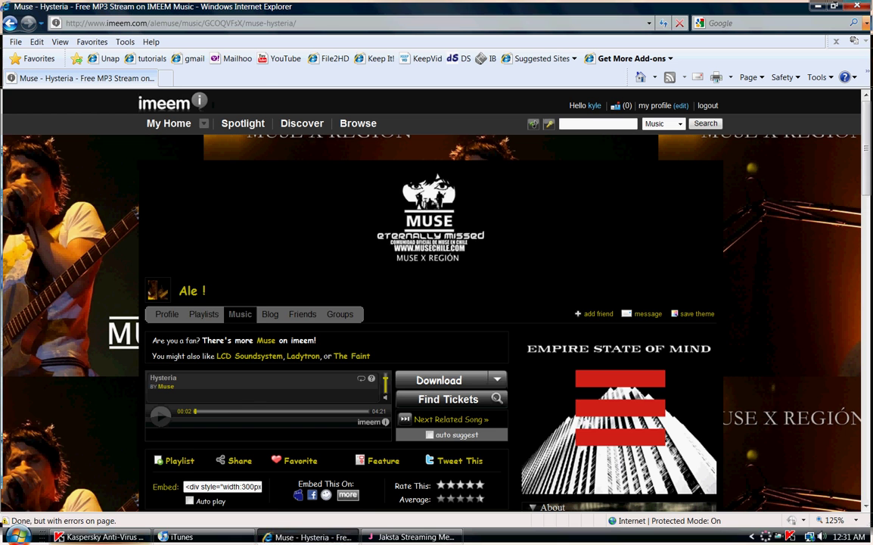
click(17, 536)
click(244, 354)
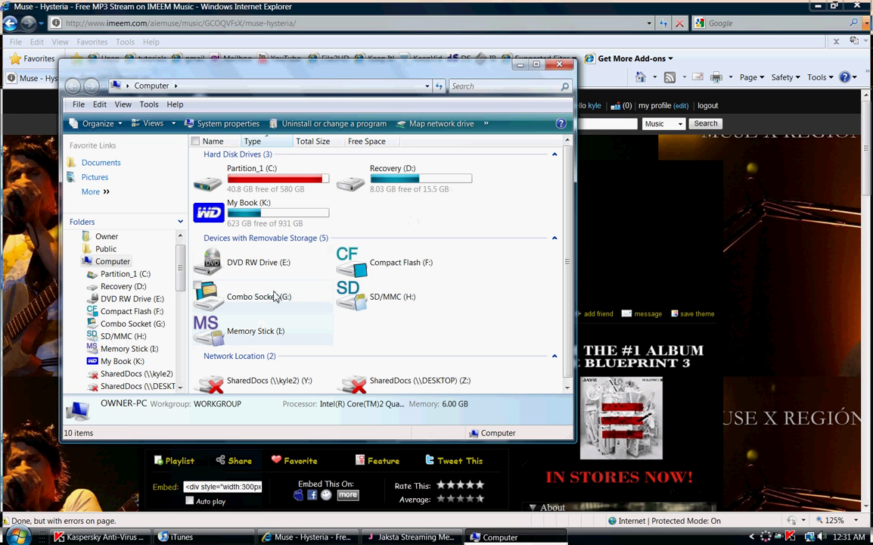
click(131, 166)
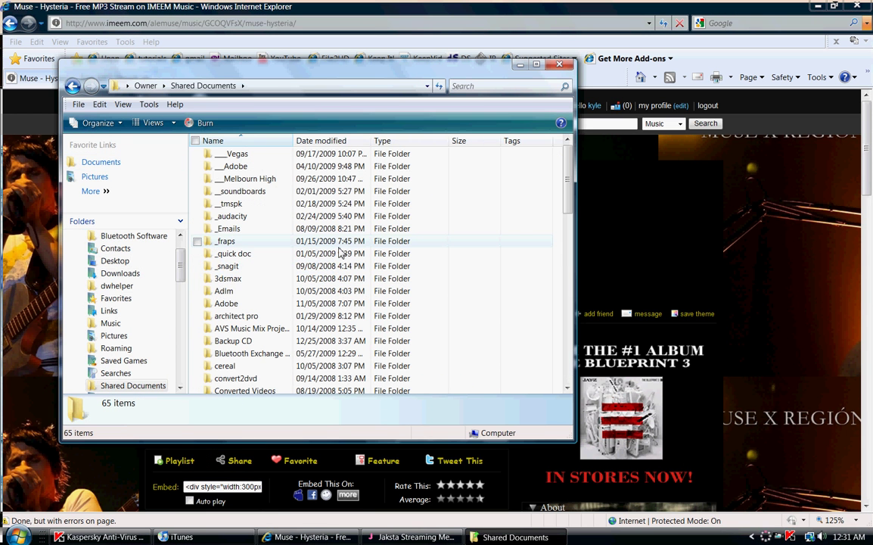
scroll(317, 265, down, 5)
scroll(295, 269, down, 2)
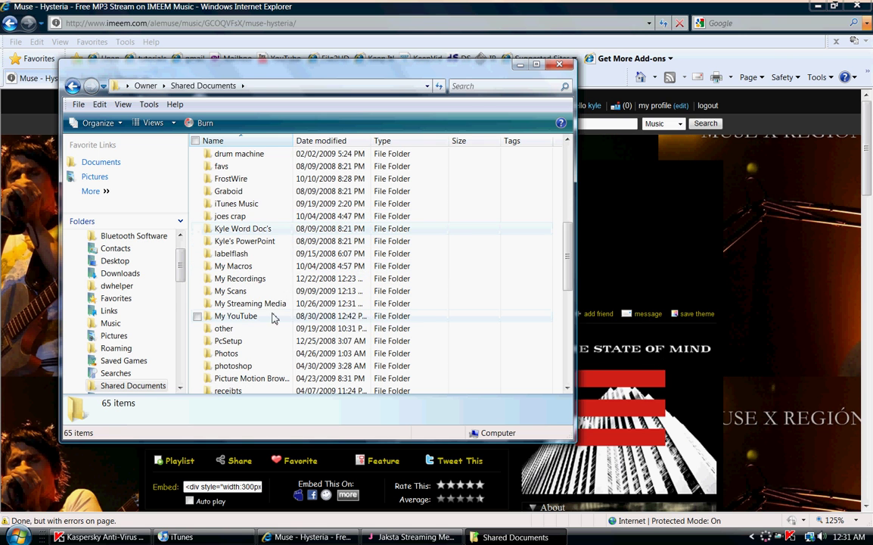
click(272, 305)
double_click(274, 305)
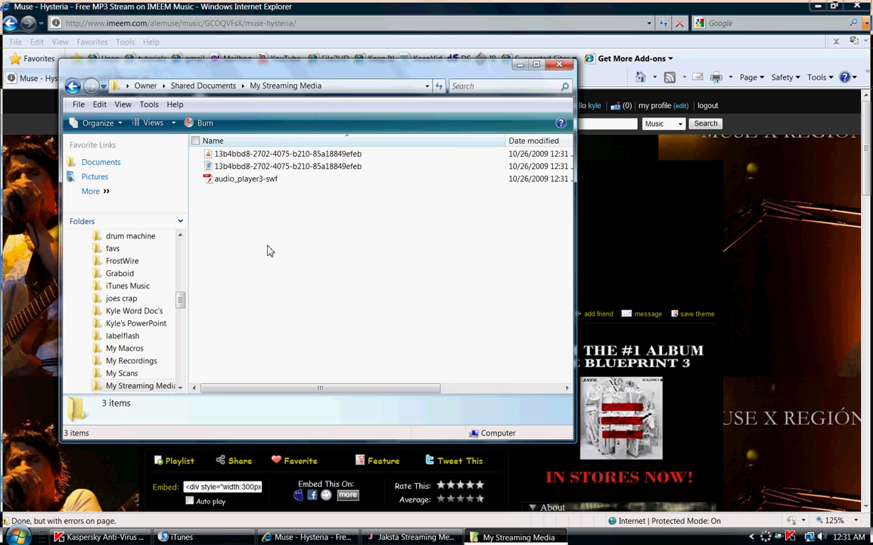
Rename the converted MP3 recording as test1 and play it in iTunes
click(286, 167)
right_click(286, 167)
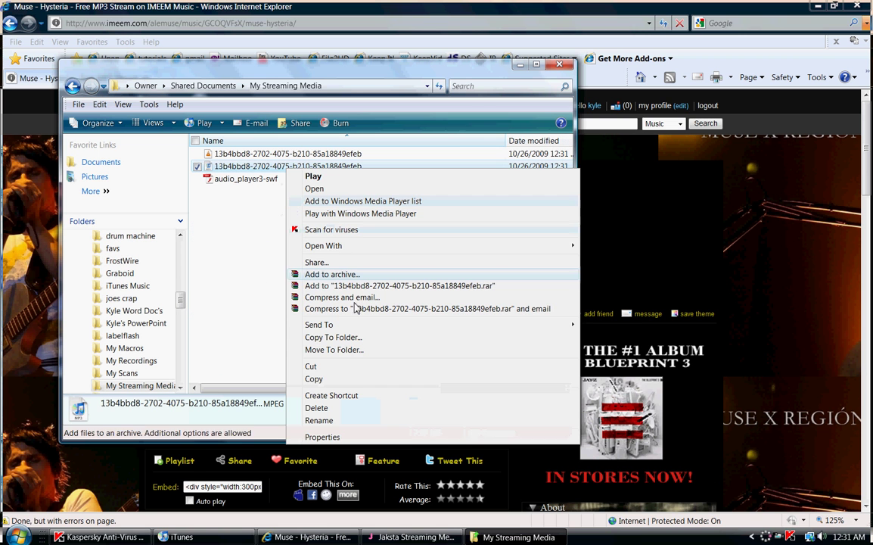
click(352, 420)
text(test1)
key(Return)
click(286, 310)
double_click(221, 178)
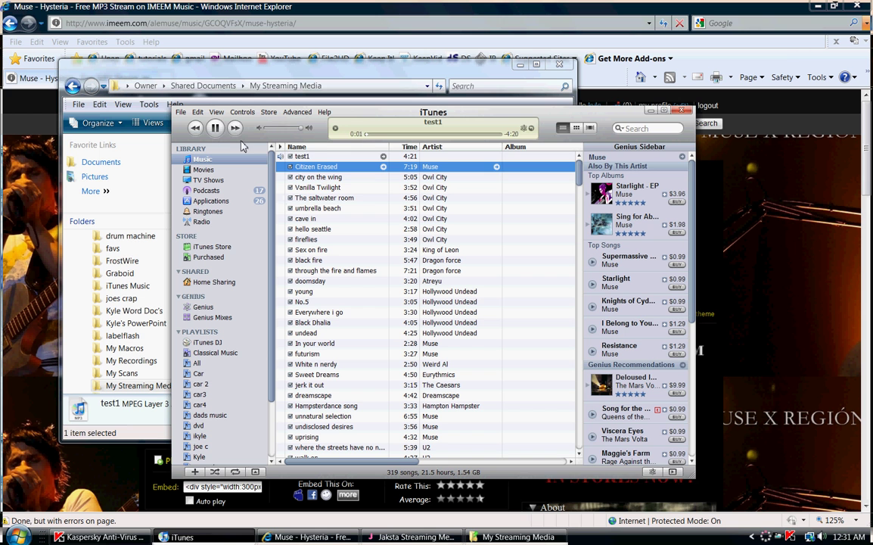
Remove the test1 song from the iTunes library and close iTunes
click(310, 157)
key(Delete)
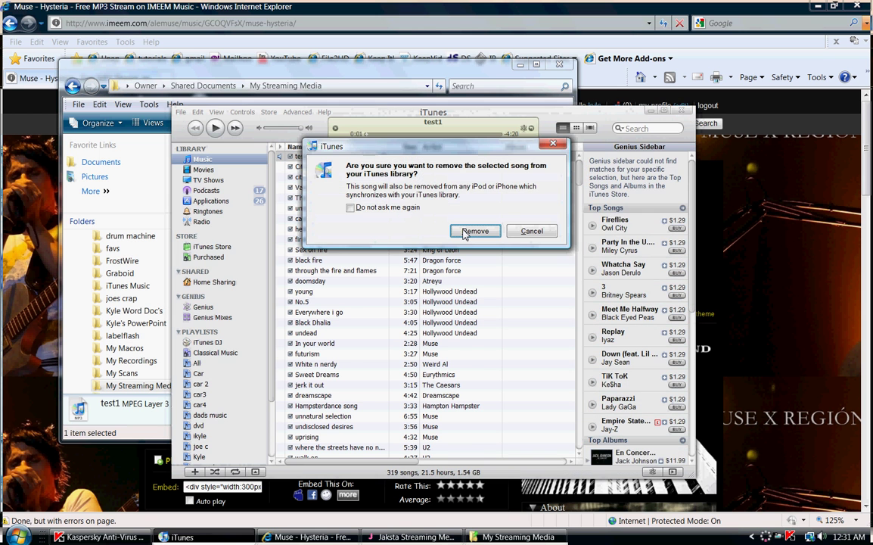
click(529, 230)
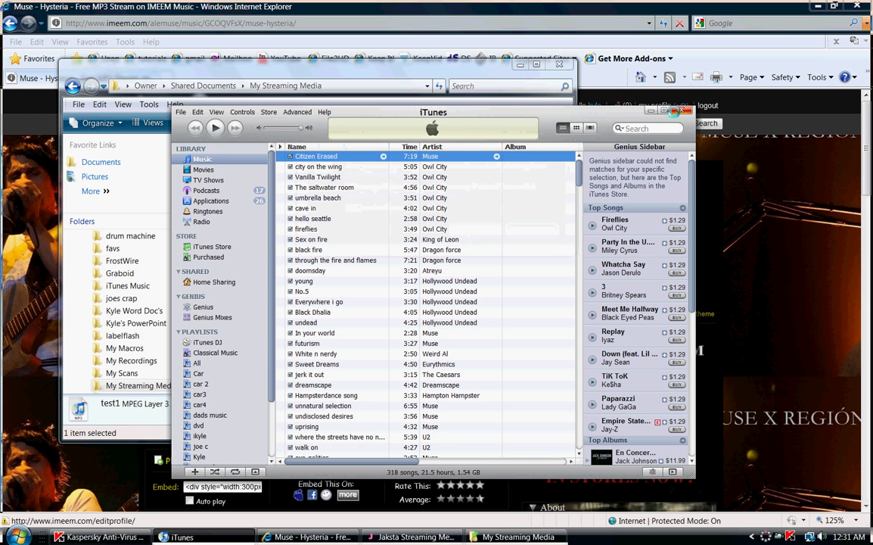
click(685, 112)
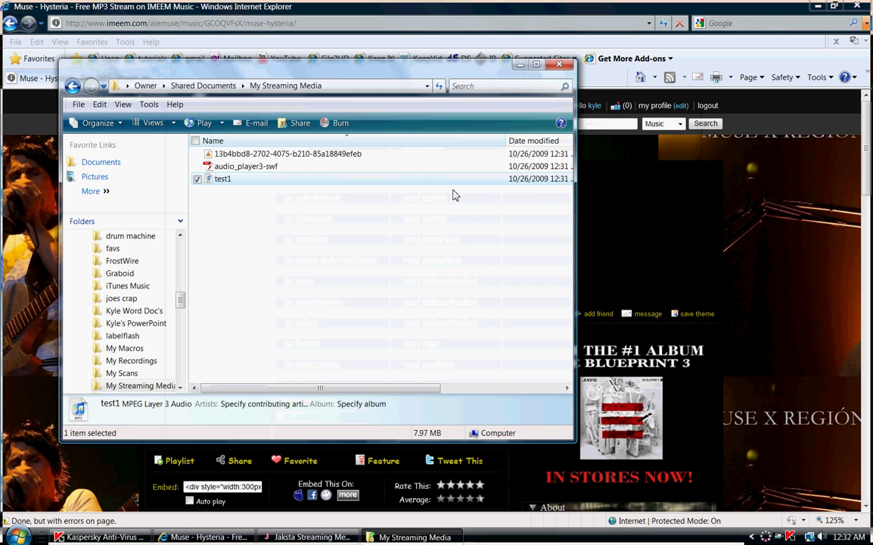
Permanently delete all files in the My Streaming Media folder and minimize its window
click(358, 232)
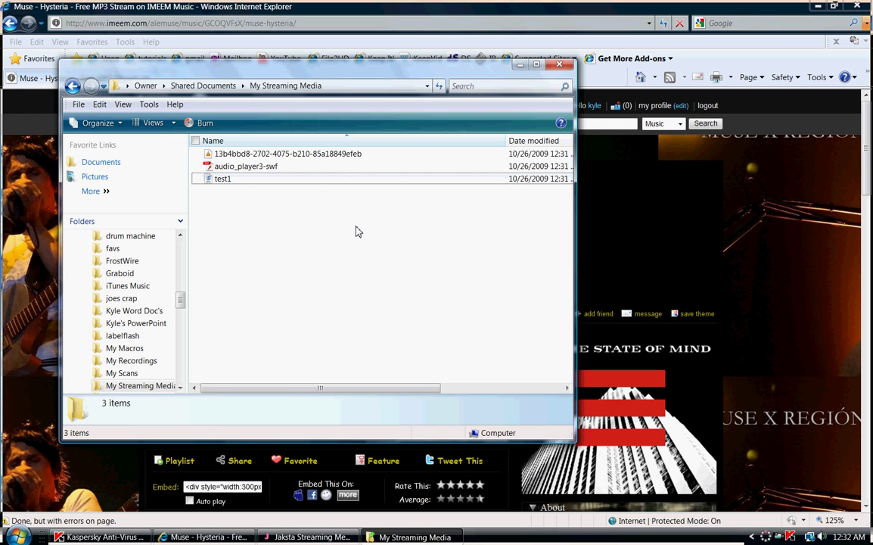
key(ctrl+a)
key(shift+Delete)
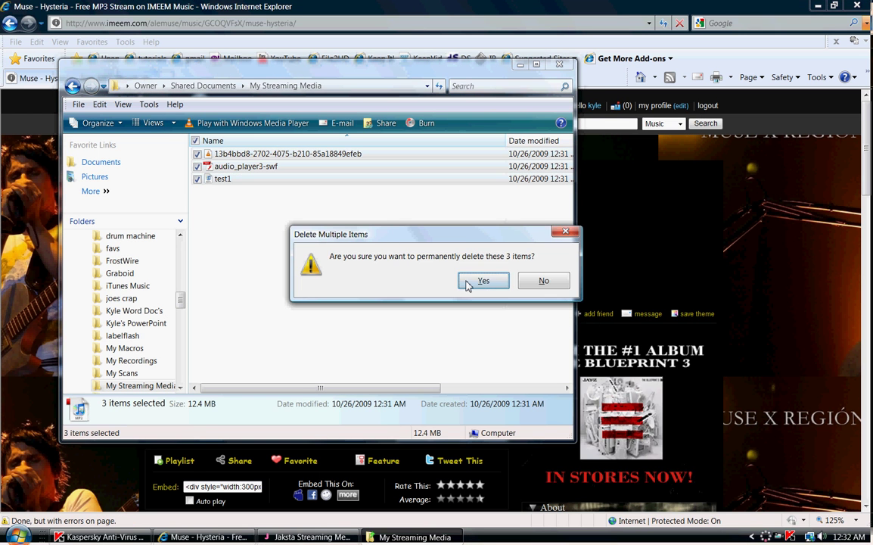
click(480, 280)
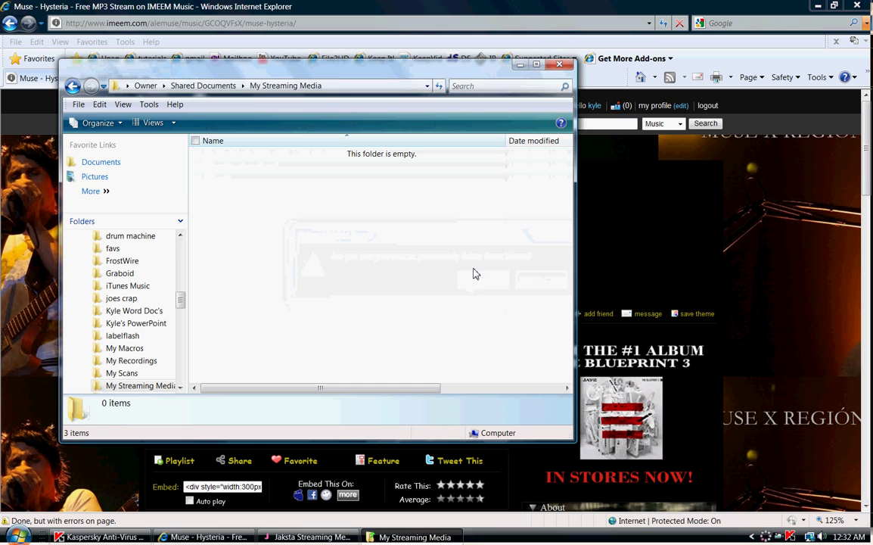
click(522, 64)
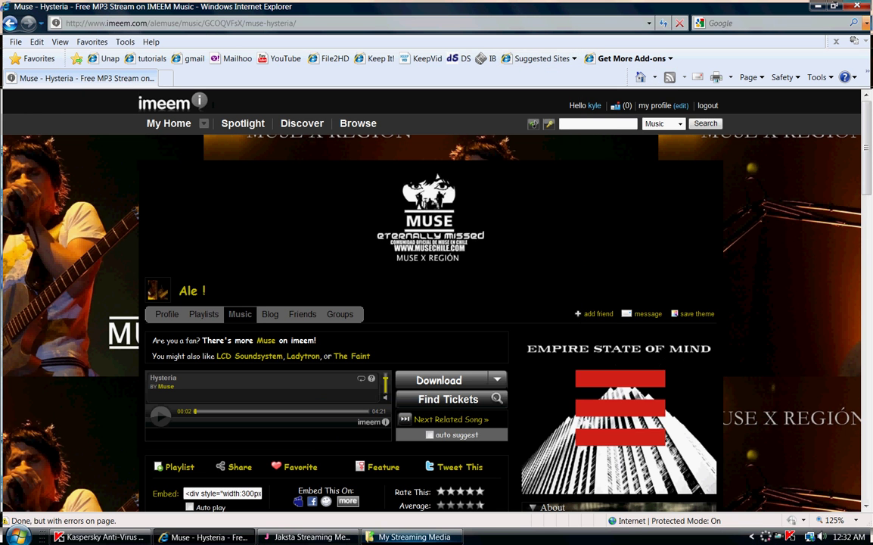
Switch to Jaksta, stop monitoring and set the conversion to PlayStation 3 High Quality (MP4 DIVX; 29.97 fps; 640x480; AAC)
click(306, 536)
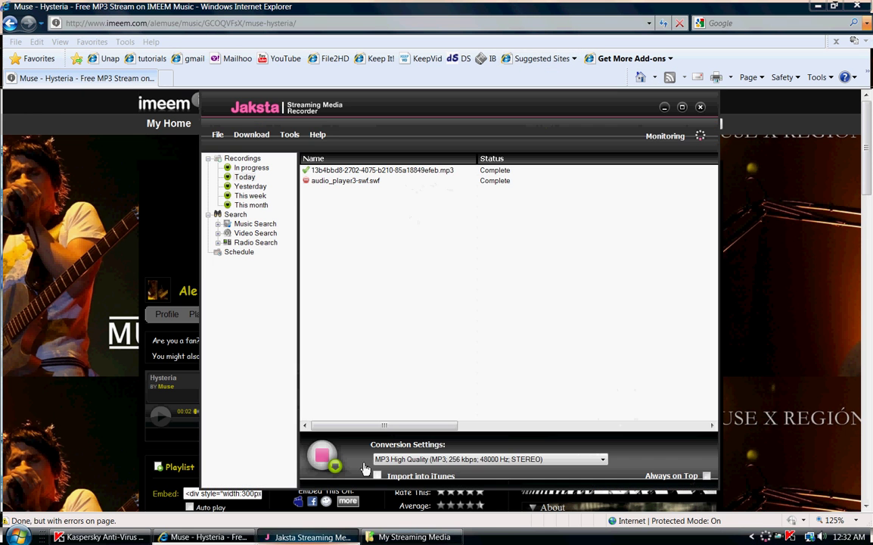
click(424, 458)
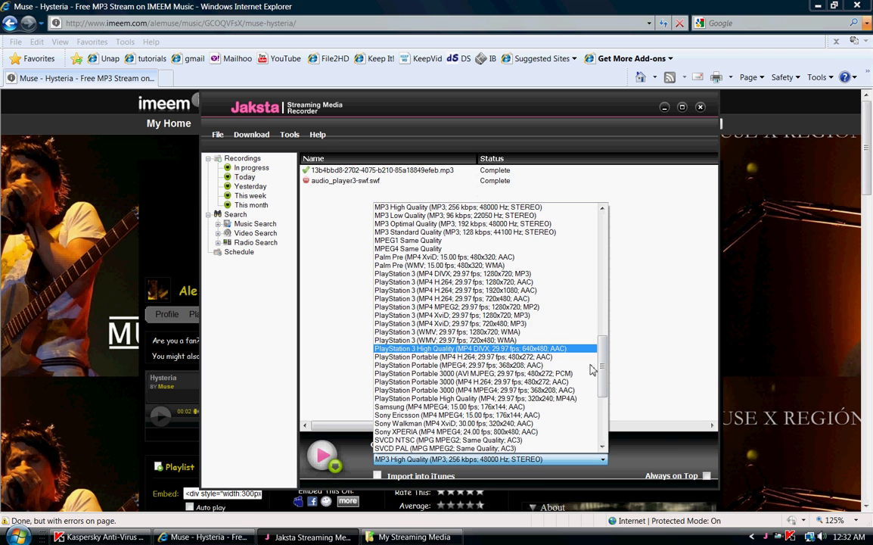
drag(599, 366, 604, 357)
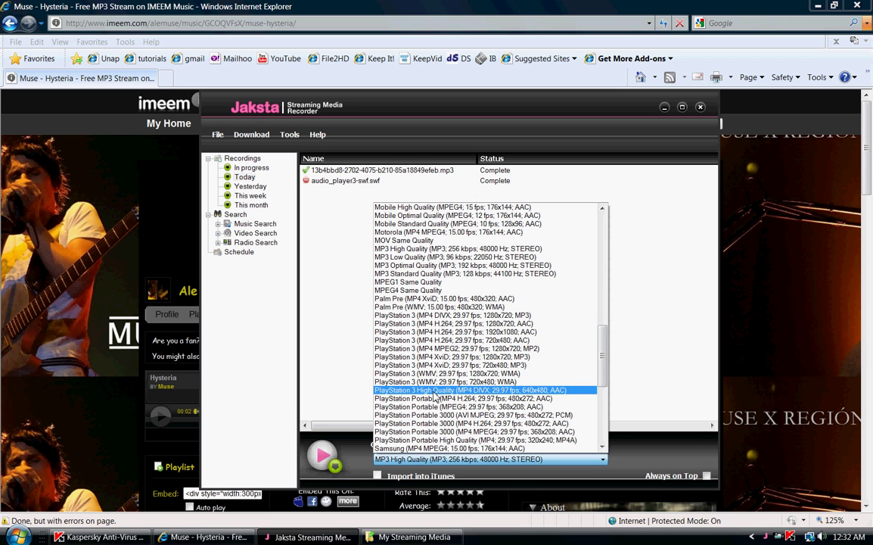
click(435, 390)
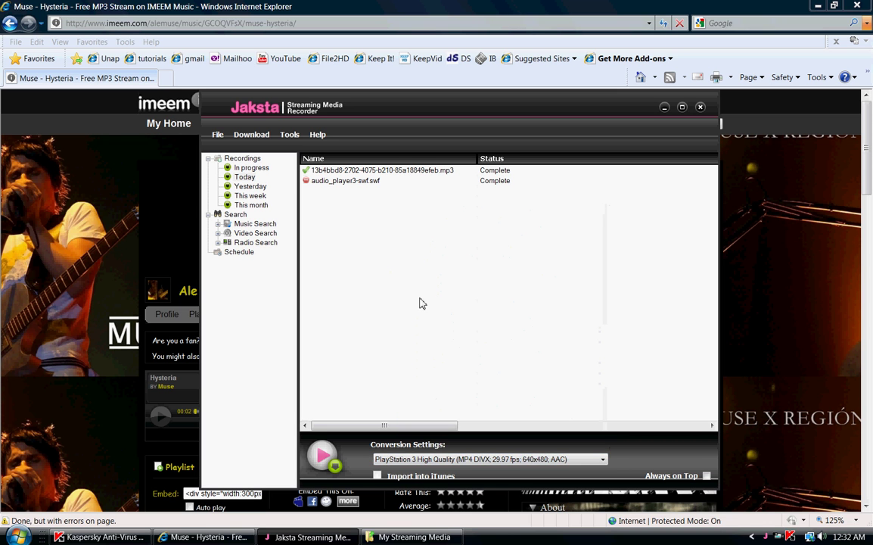
Clear all items from Jaksta's recording history
click(290, 133)
click(314, 171)
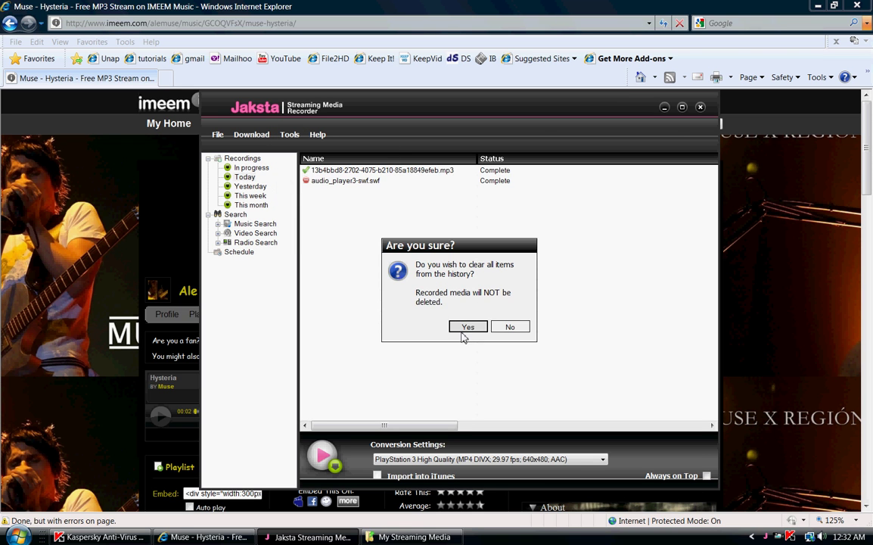
click(465, 326)
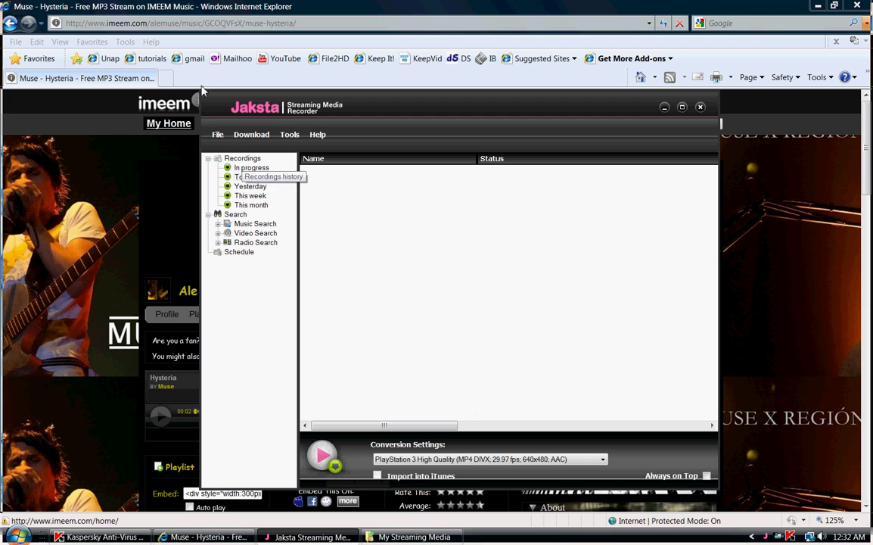
Load doSearch in place of the song page, start monitoring in Jaksta, and minimize the Jaksta and My Streaming Media windows
click(454, 60)
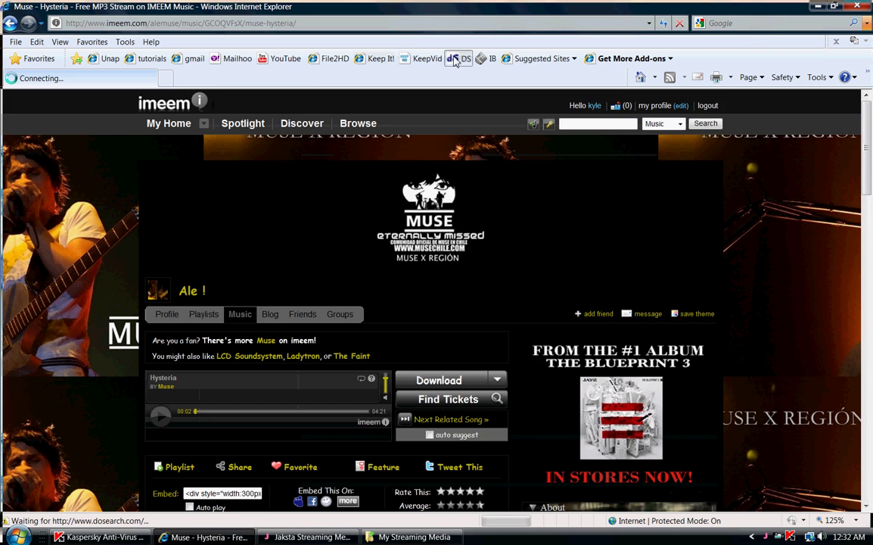
click(413, 536)
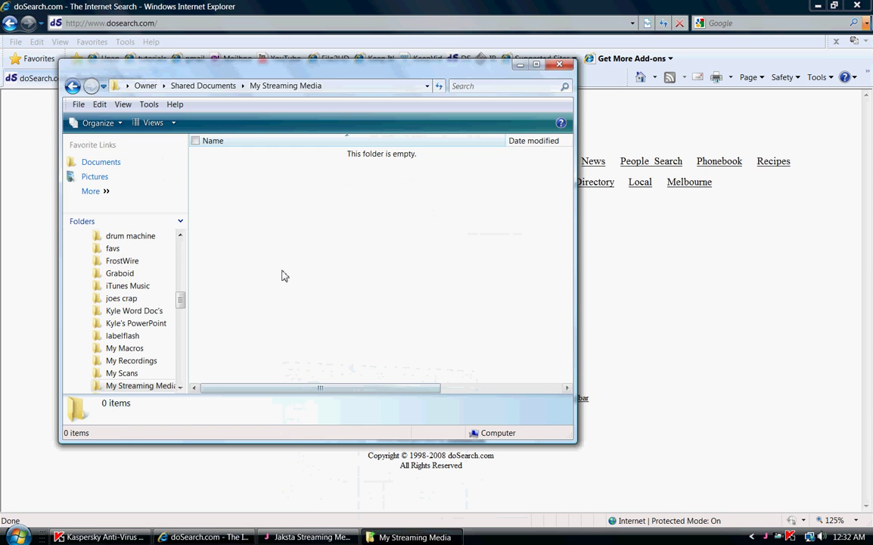
click(306, 536)
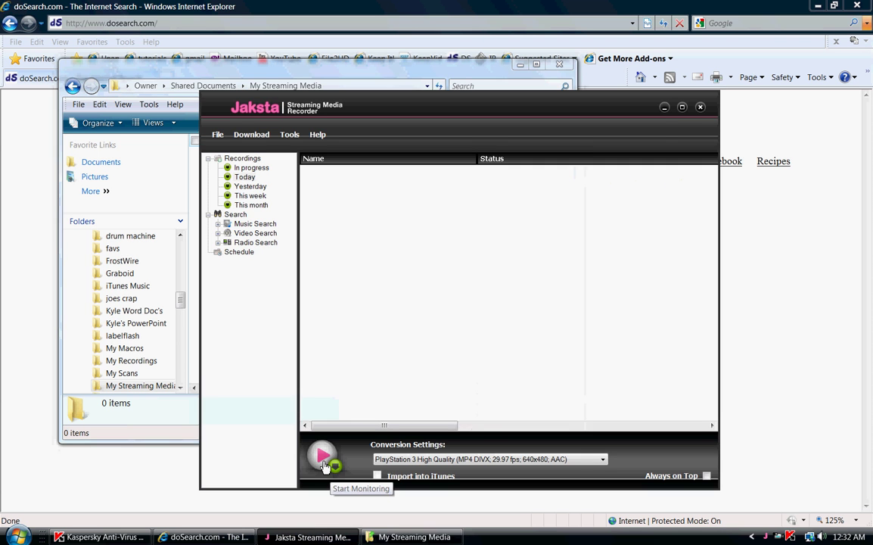
click(324, 462)
click(675, 106)
click(520, 65)
Search YouTube for "halloween prank gone wrong" and open the video Halloween prank gone wrong "literally rofl"
click(274, 61)
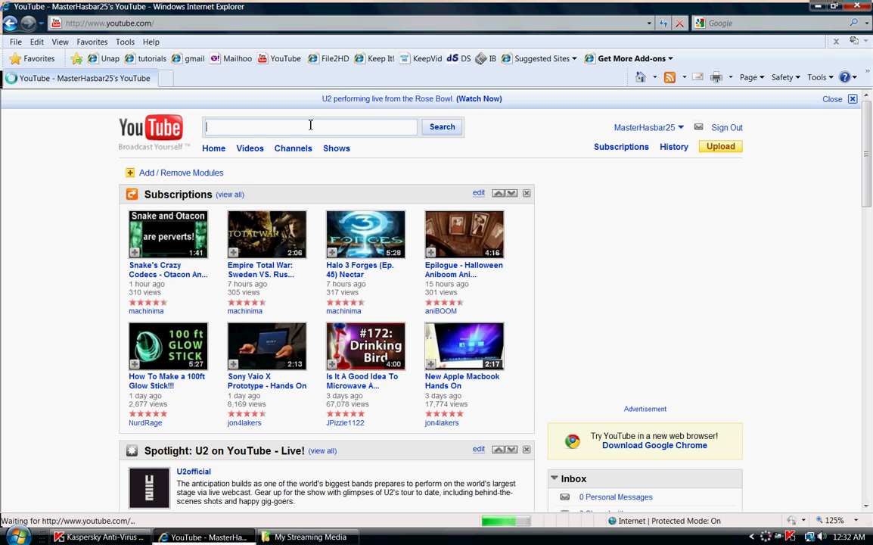
text(halloween prank gone wrong)
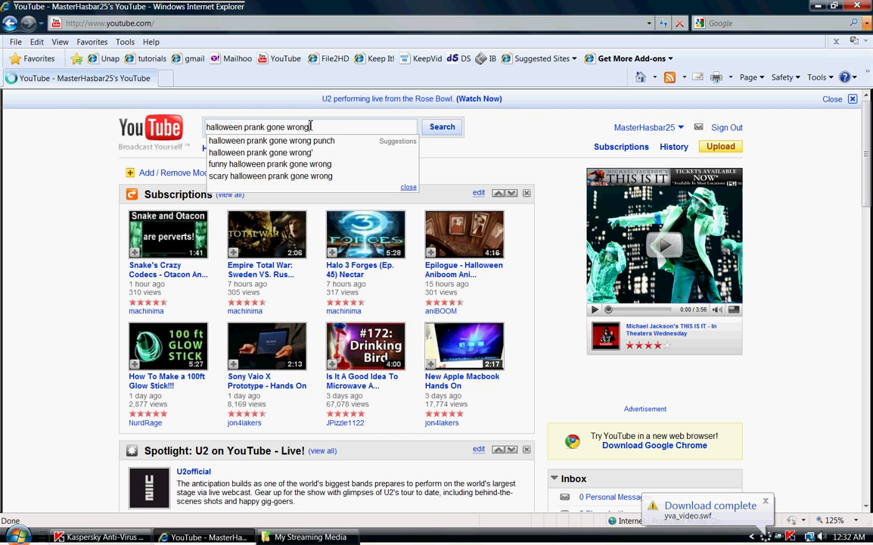
key(Return)
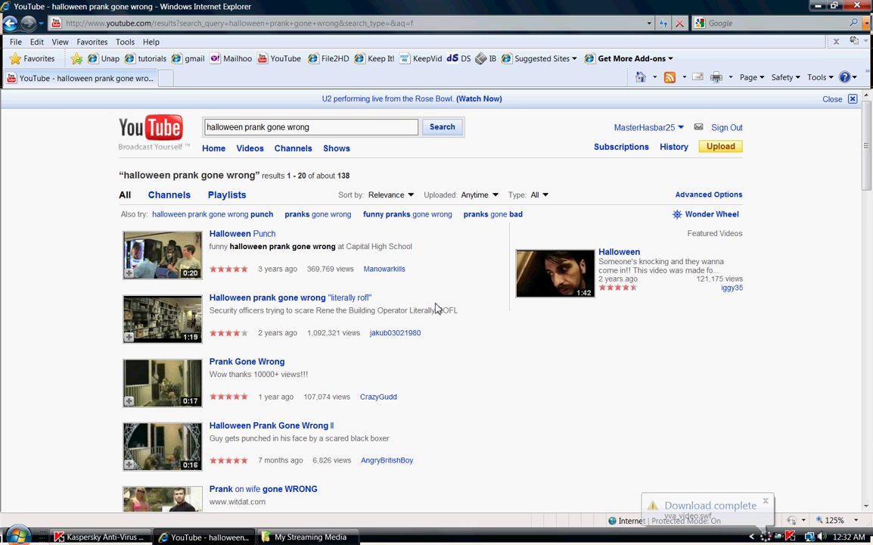
click(155, 312)
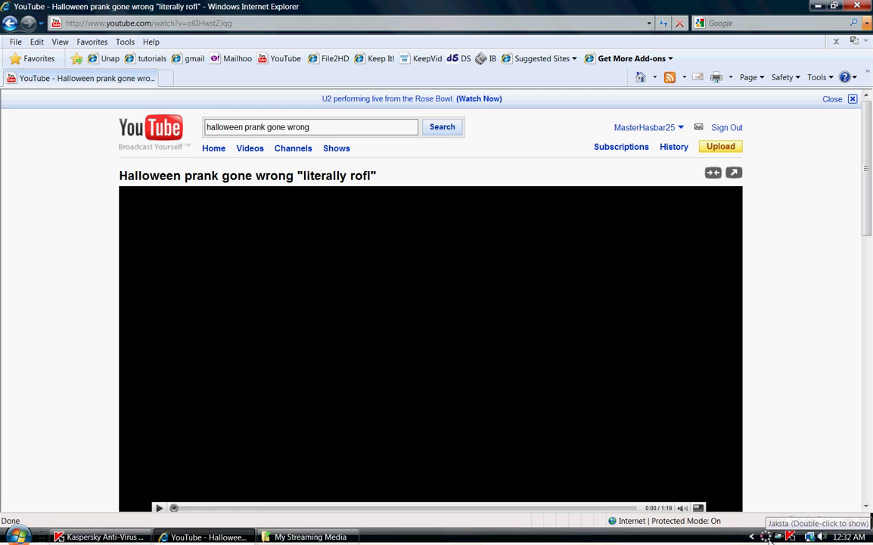
Check in Jaksta that the YouTube video is being captured and pause its playback in the browser
double_click(767, 537)
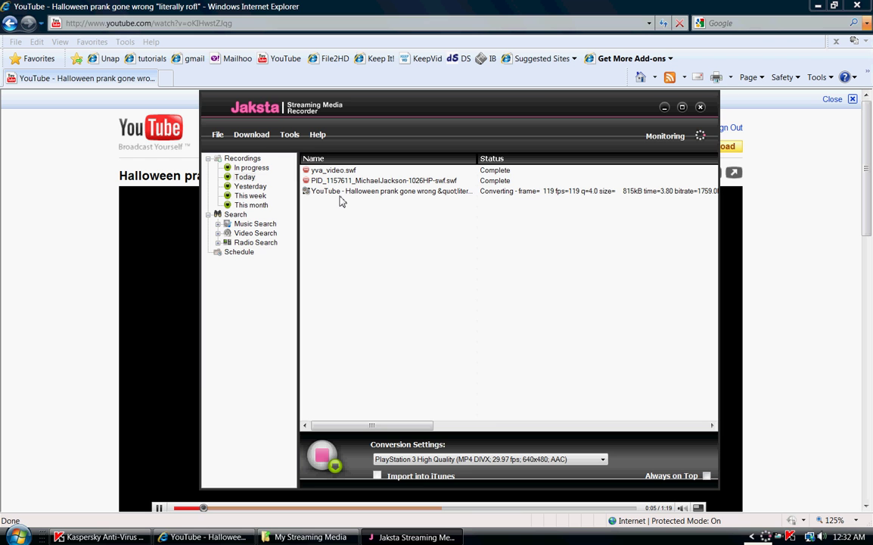
click(2, 313)
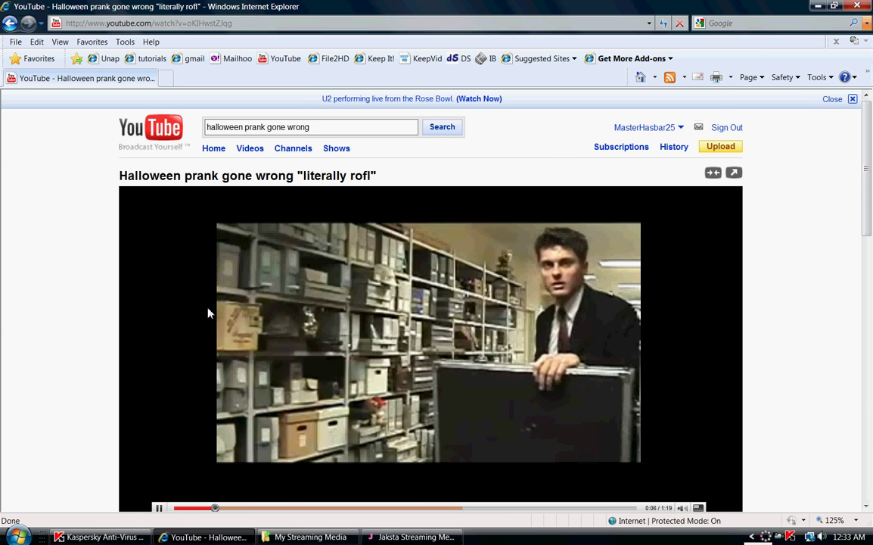
scroll(234, 463, down, 1)
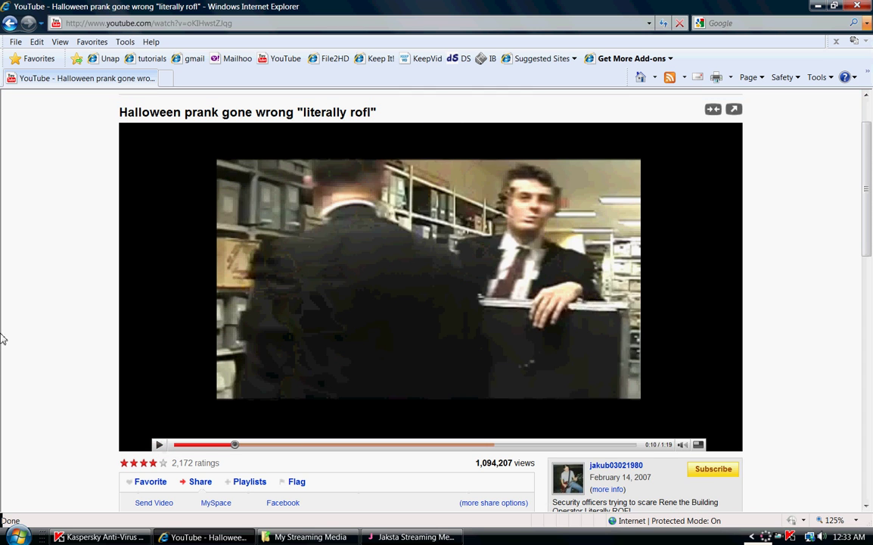
click(177, 351)
scroll(179, 351, down, 1)
Check the conversion status of the Halloween prank recording in Jaksta
click(412, 537)
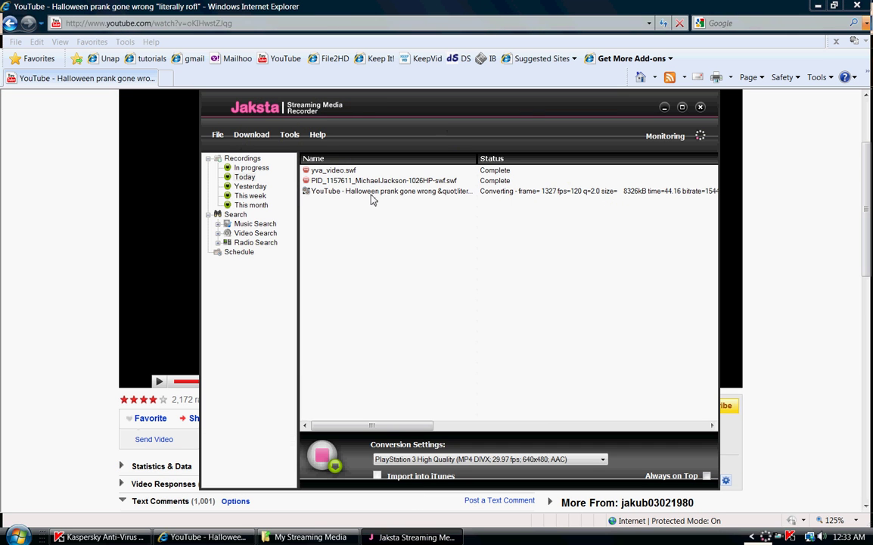
click(404, 192)
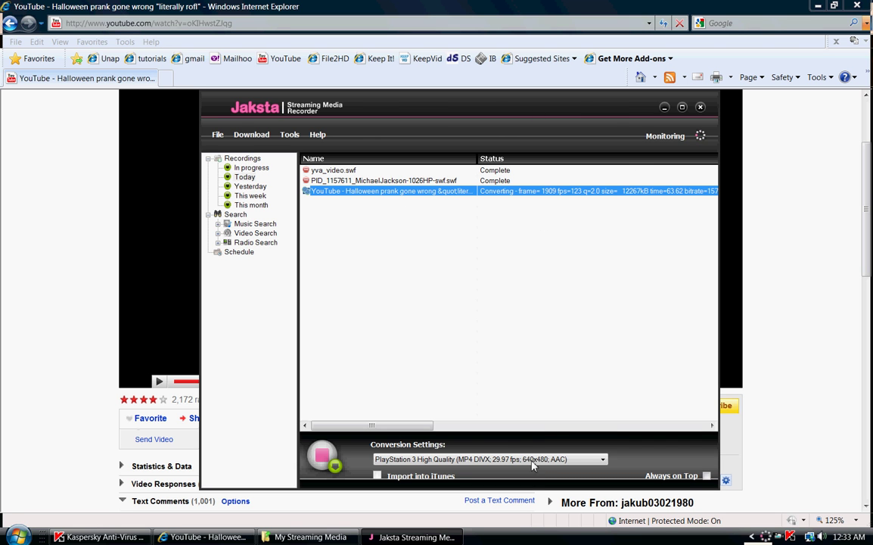
click(23, 392)
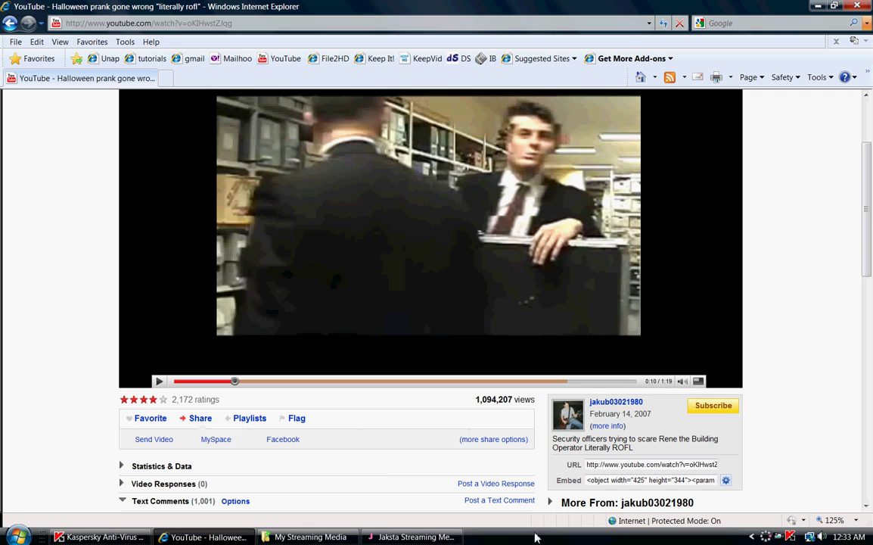
click(418, 537)
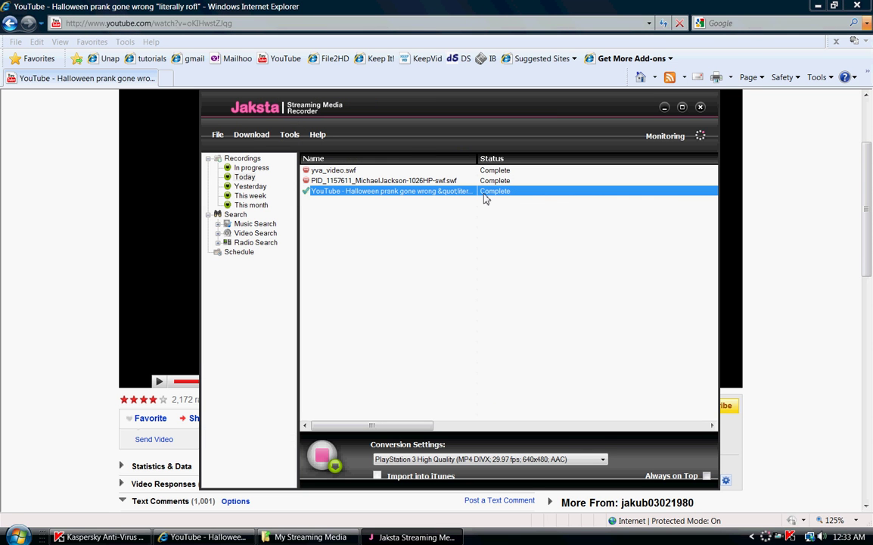
Play the converted Halloween prank MP4 from the My Streaming Media folder in VLC, skip to near its end and close the player
click(310, 538)
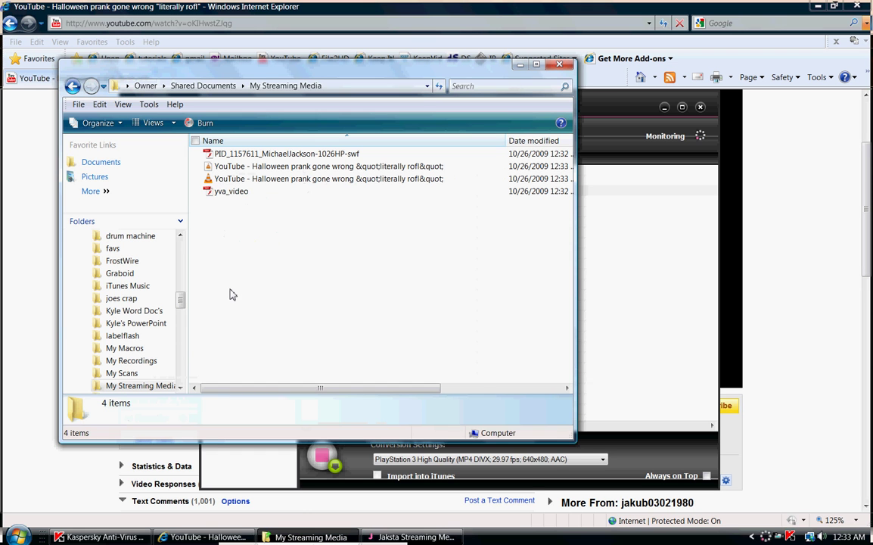
double_click(317, 181)
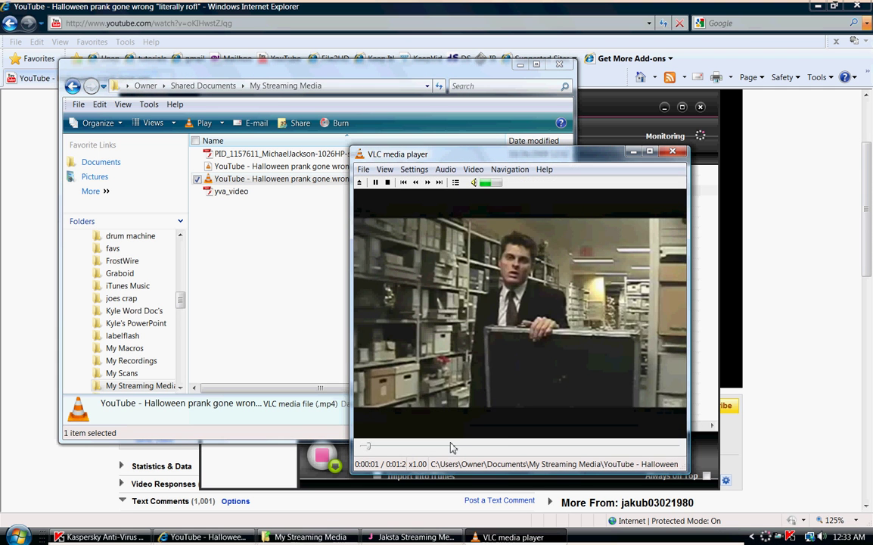
drag(454, 447, 649, 447)
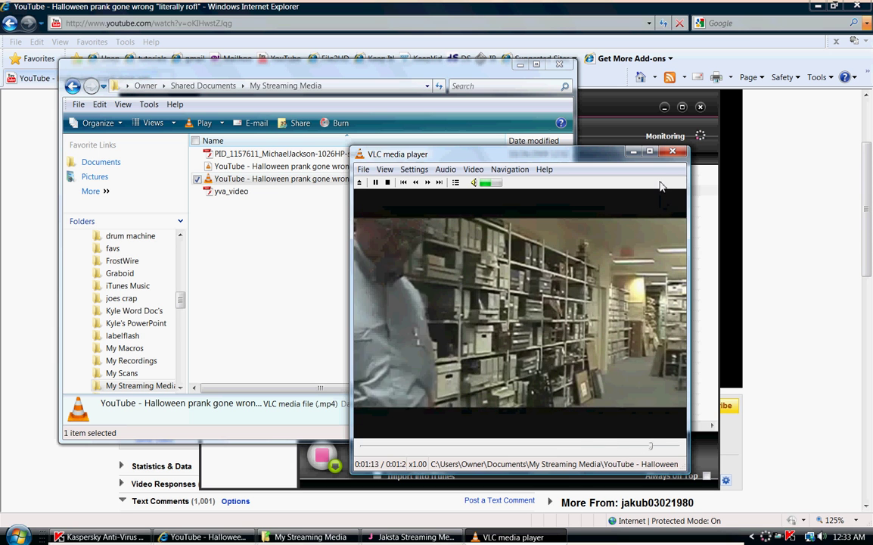
click(672, 151)
Permanently delete all the recorded files in the My Streaming Media folder and close its window
click(381, 295)
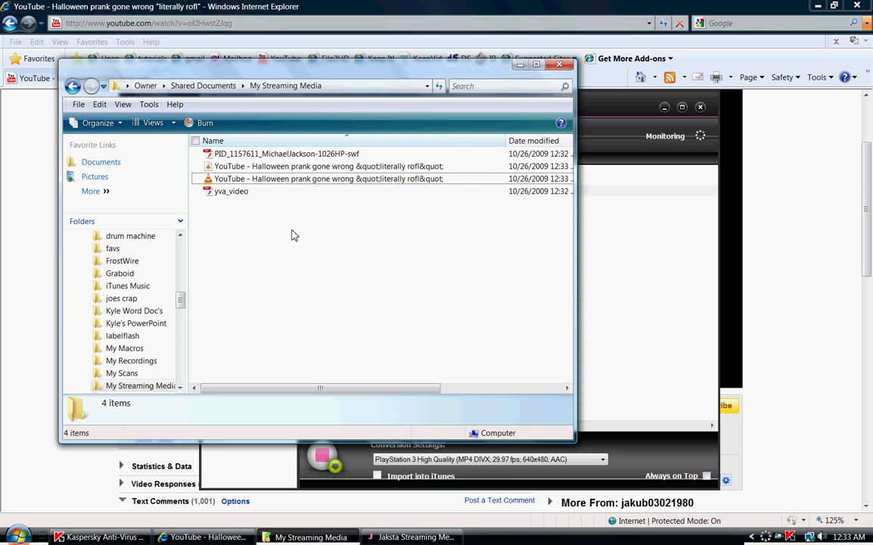
key(ctrl+a)
key(shift+Delete)
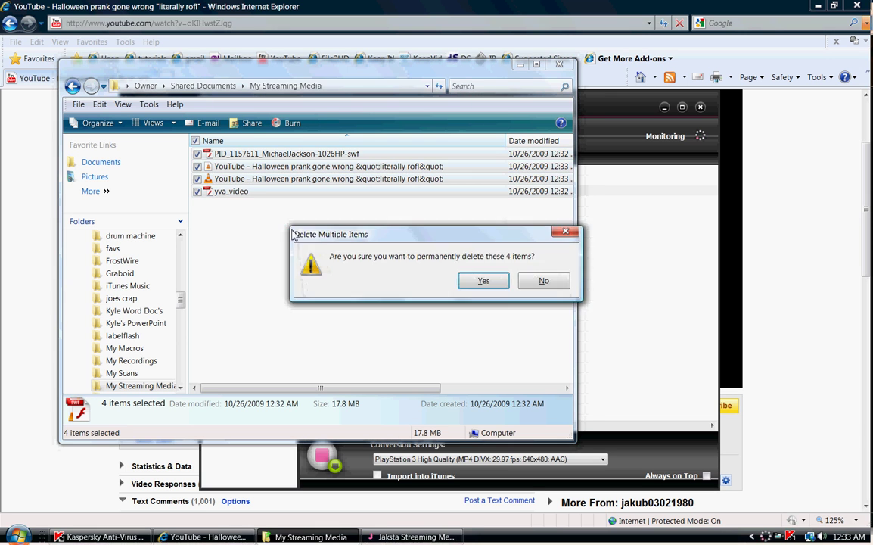
click(482, 281)
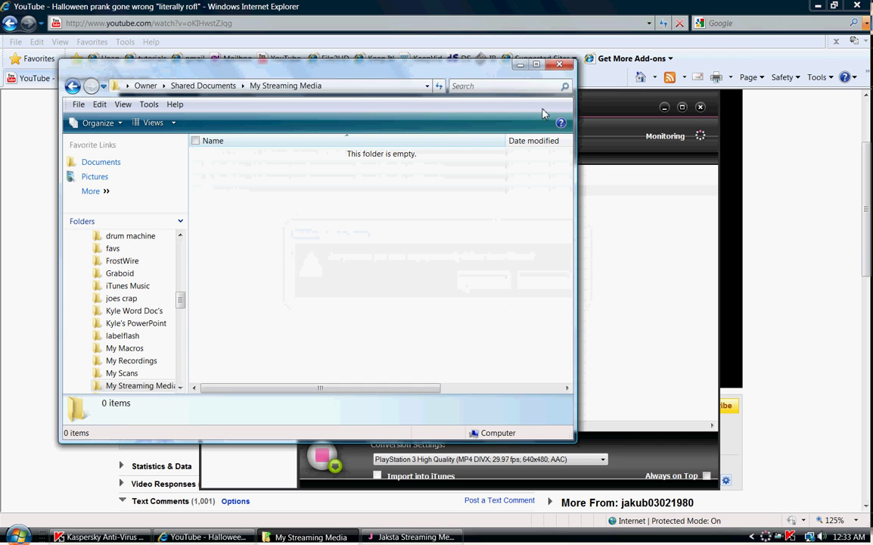
click(559, 64)
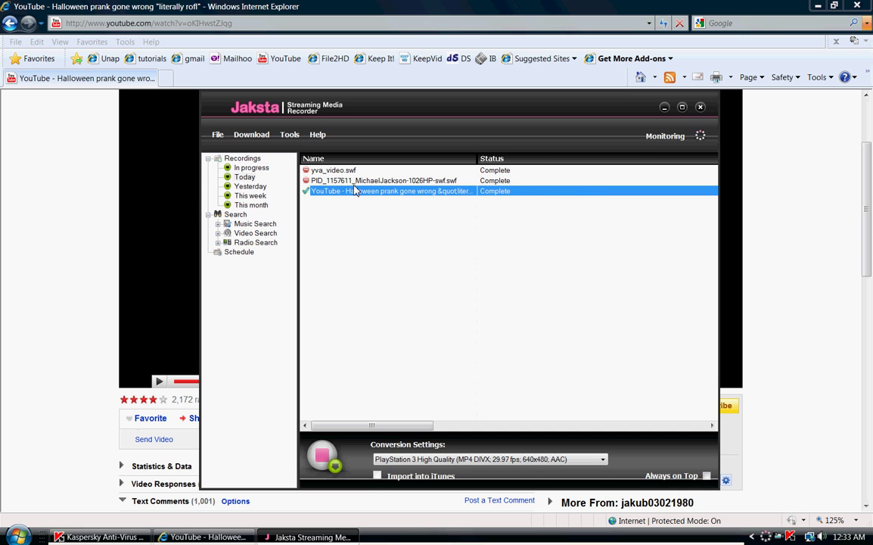
Clear Jaksta's recording history, minimize Jaksta and show the desktop
click(291, 136)
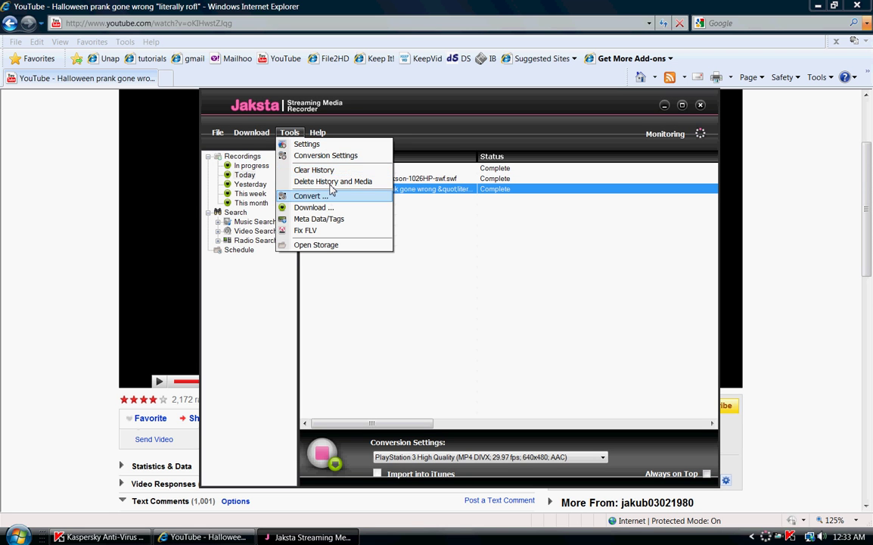
click(333, 170)
click(468, 326)
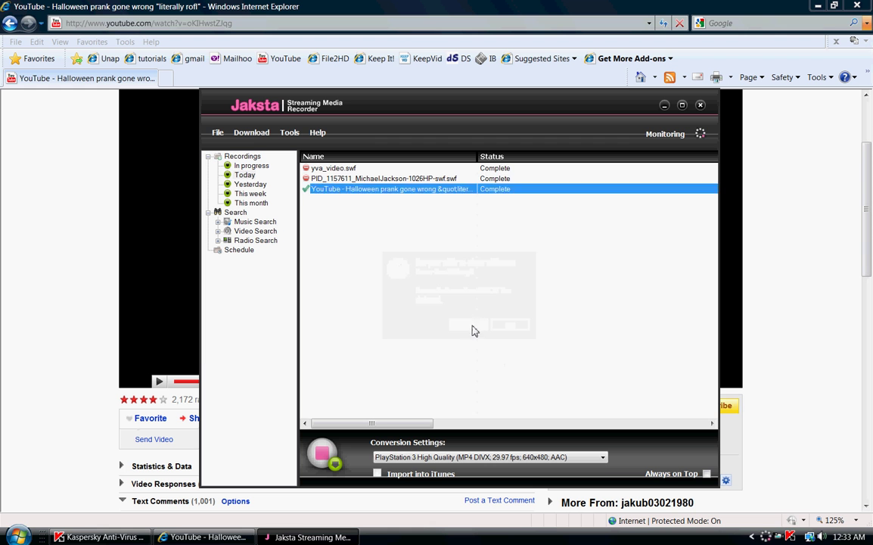
click(666, 107)
key(super+d)
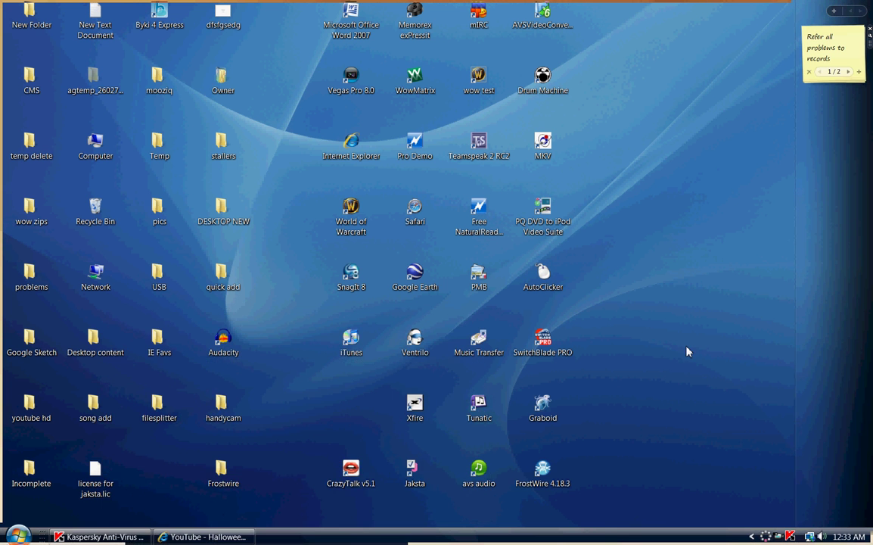